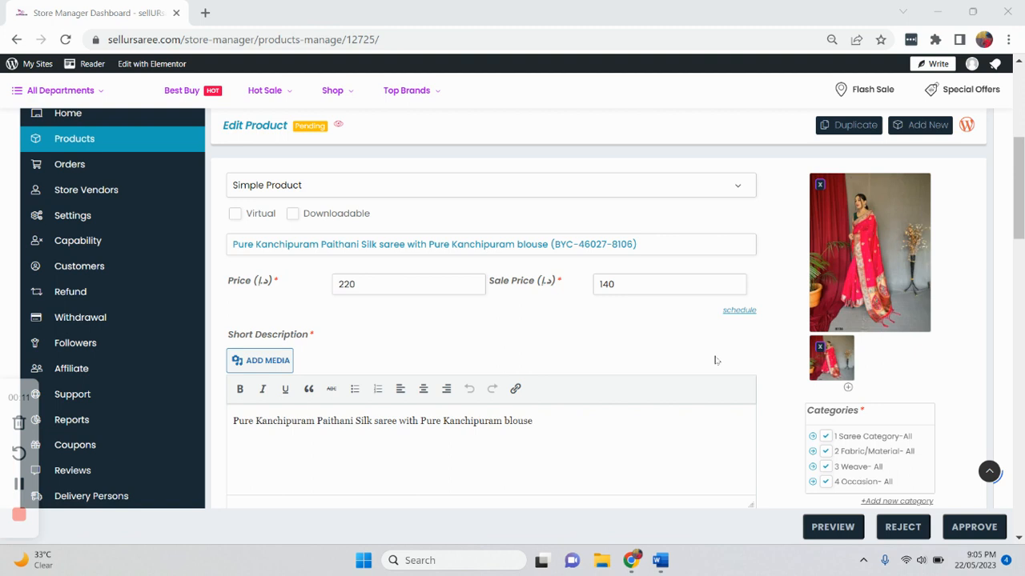
- Compare the product type and title in the Edit Product form against the checklist's first rows, keeping Simple Product
click(661, 560)
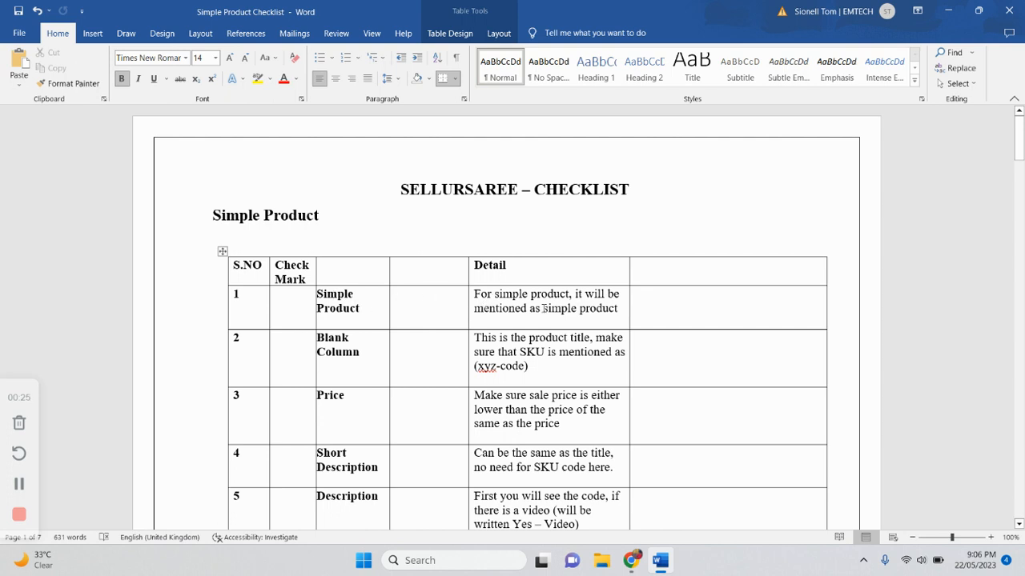
click(631, 560)
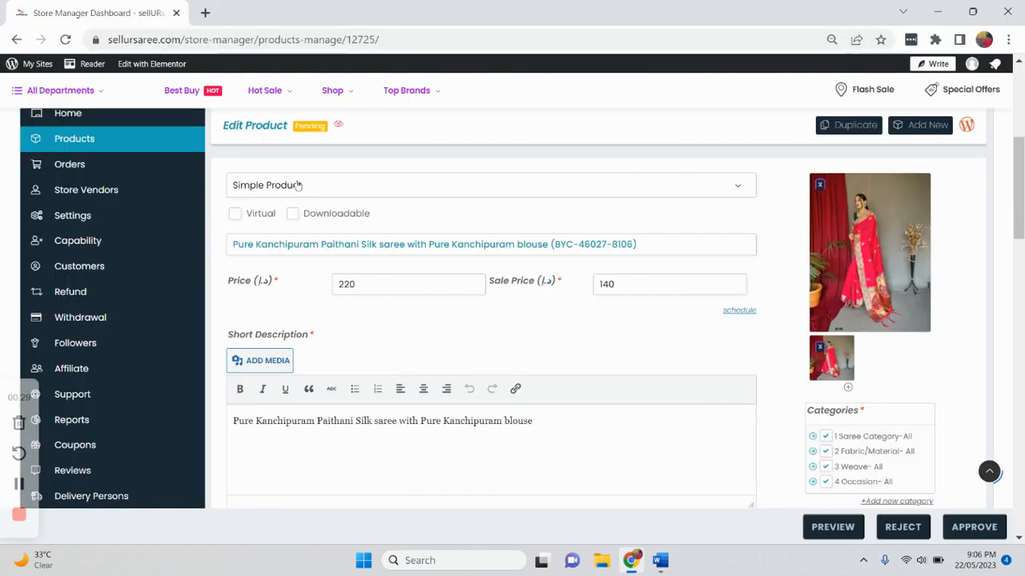
click(546, 192)
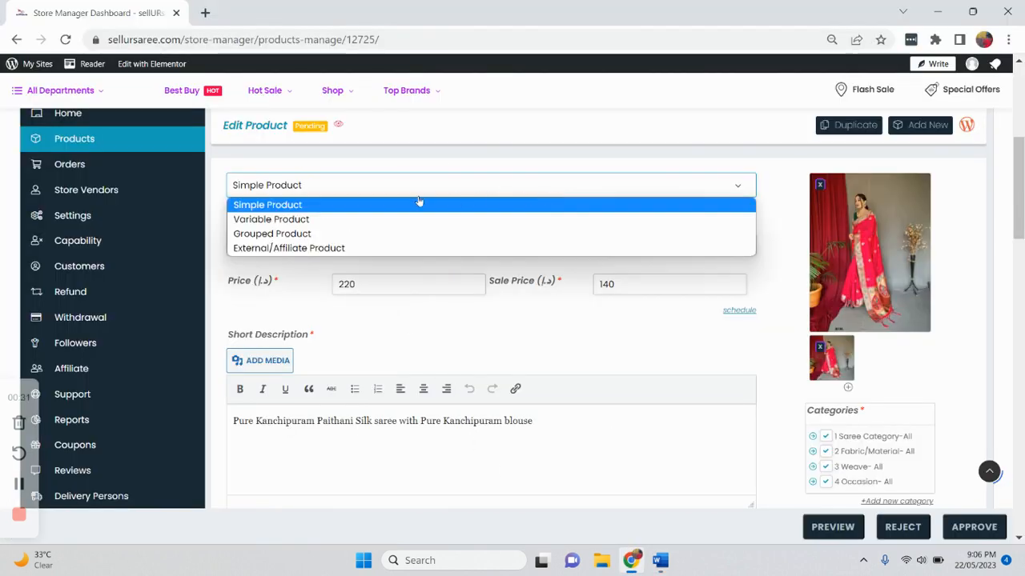
click(386, 205)
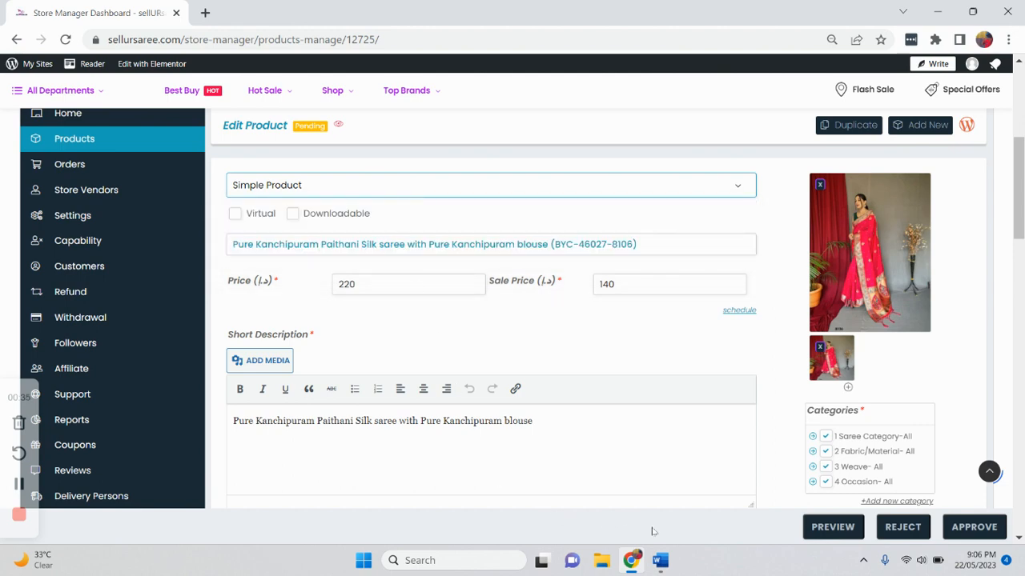
click(669, 562)
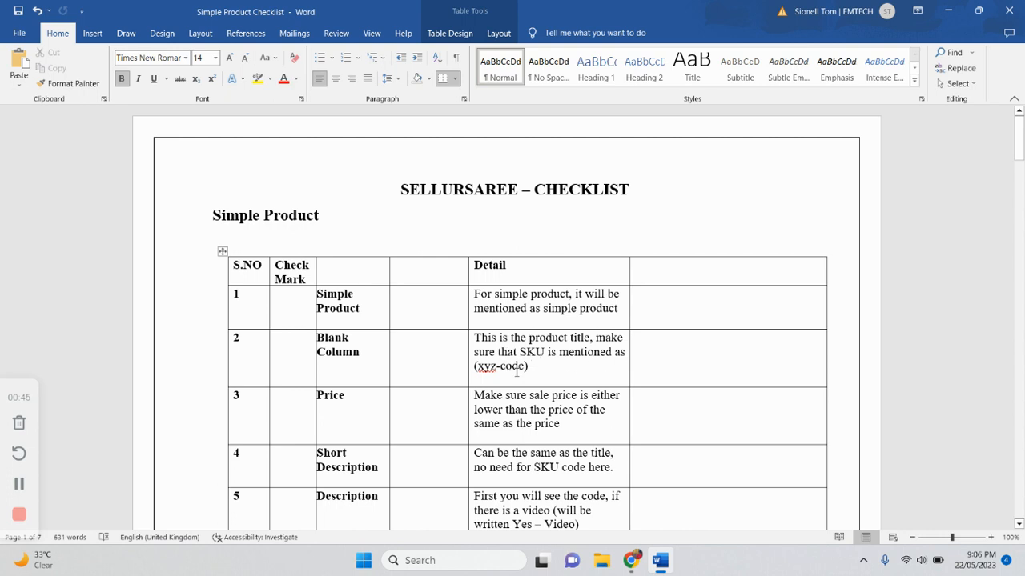
click(632, 560)
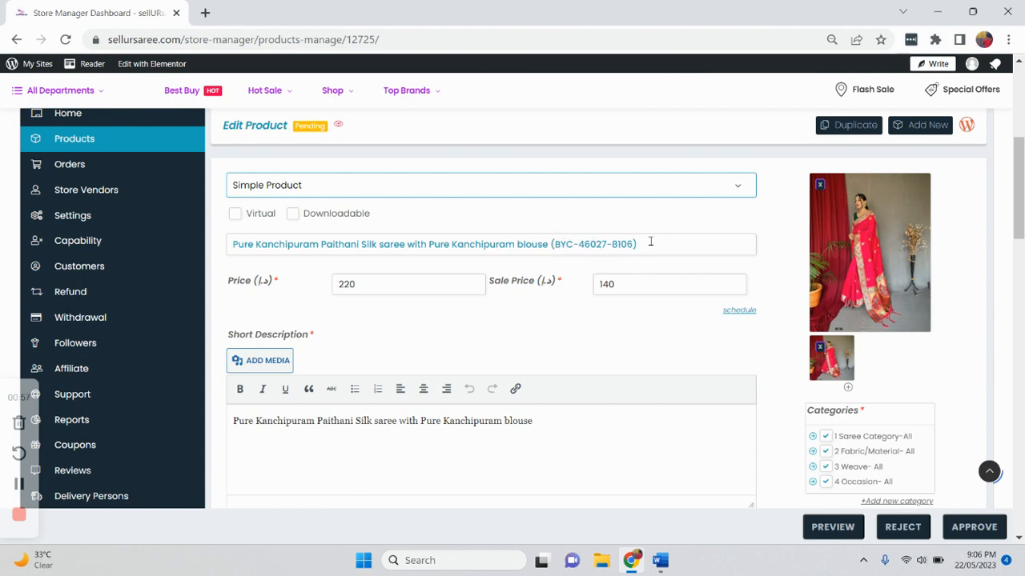
- Examine the inventory section and the price and sale price fields against the checklist's price rule
scroll(649, 240, down, 15)
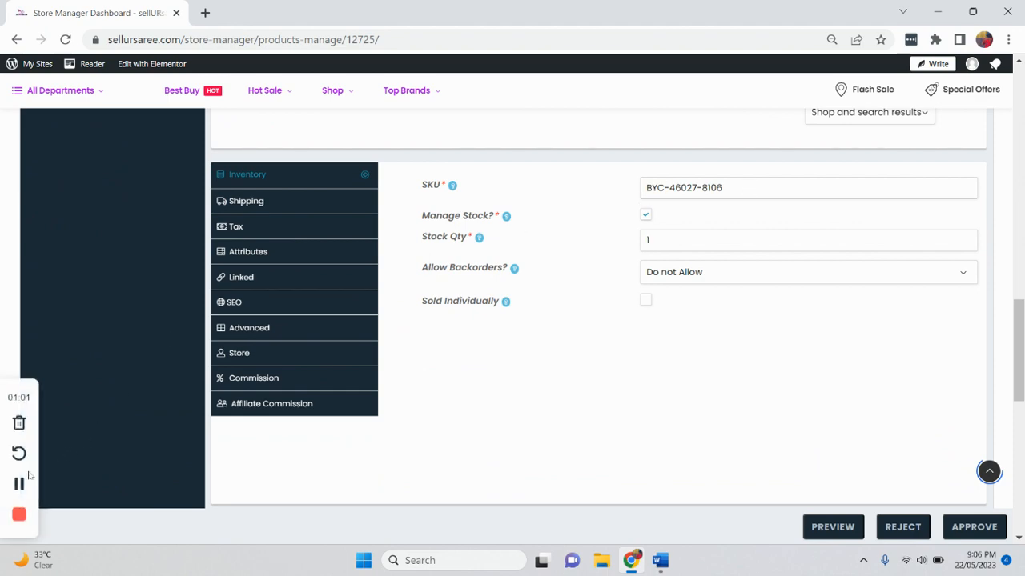
scroll(300, 405, up, 2)
scroll(300, 404, up, 10)
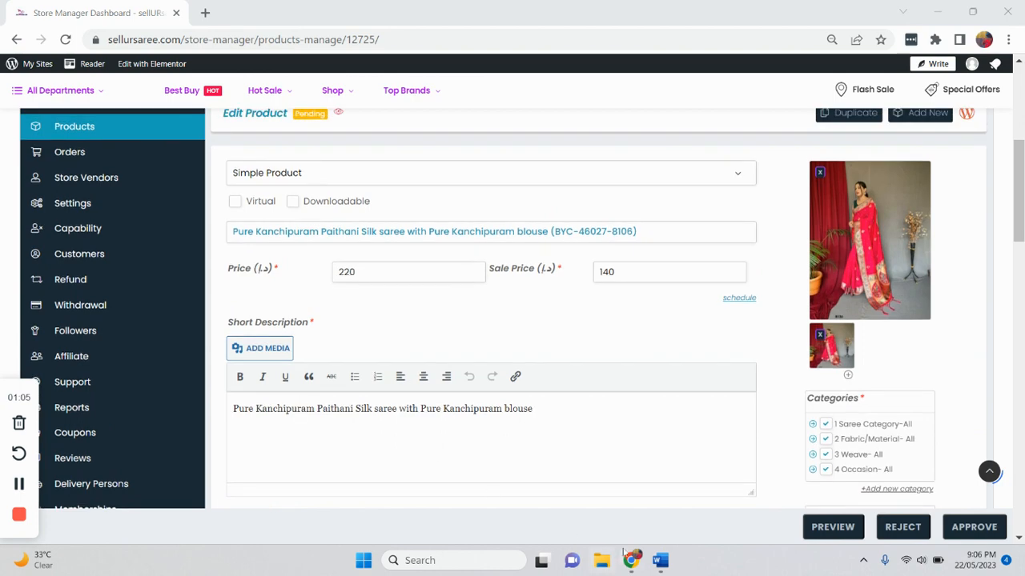
click(659, 560)
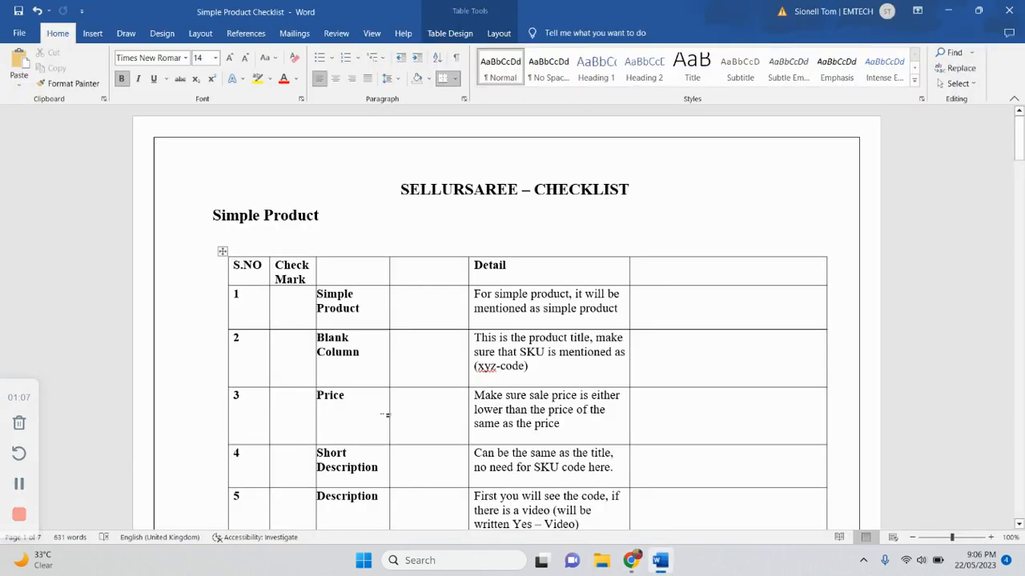
scroll(385, 415, down, 1)
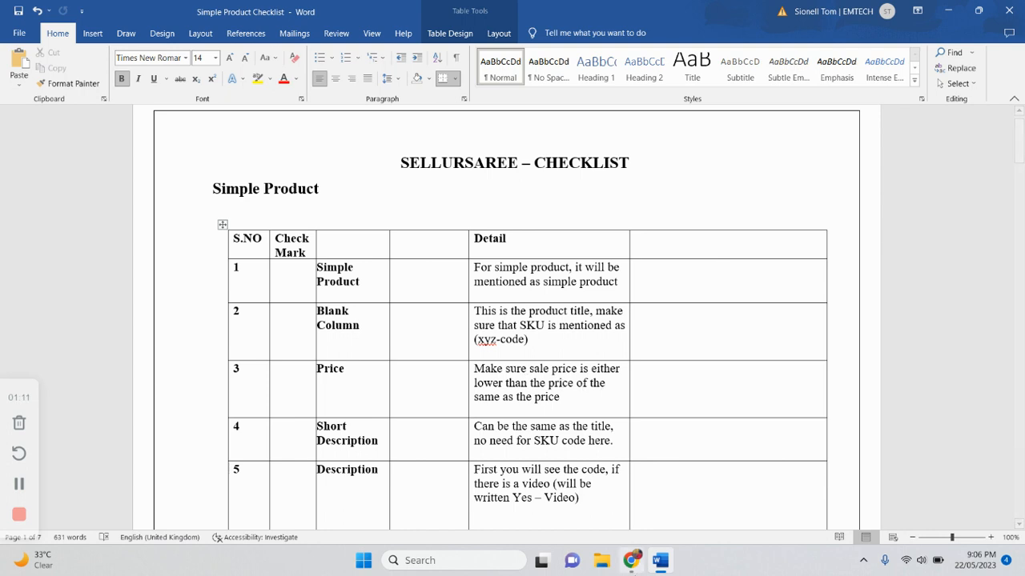
click(633, 562)
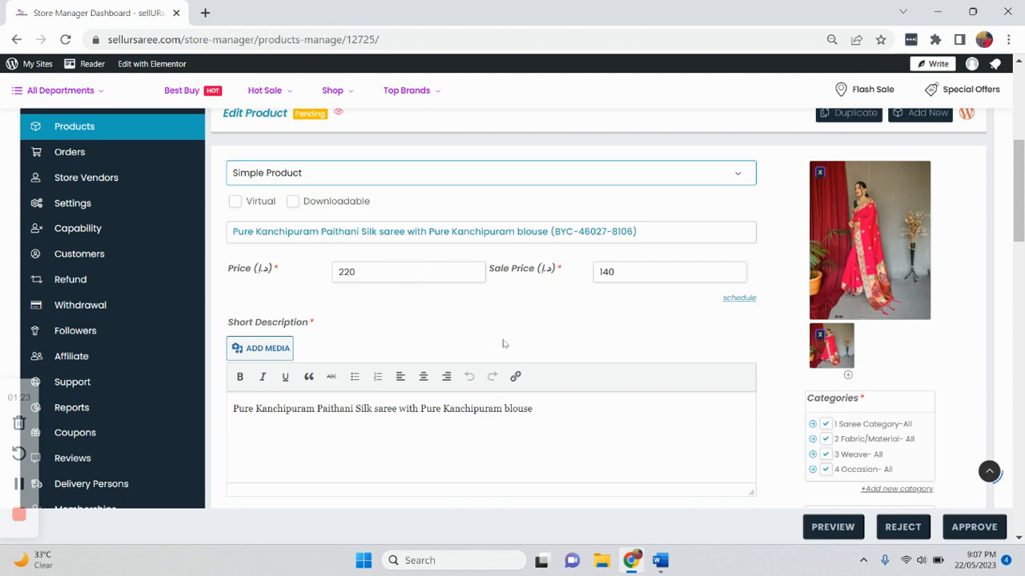
- Review the short description and description fields of the product against the checklist's matching rows
click(661, 560)
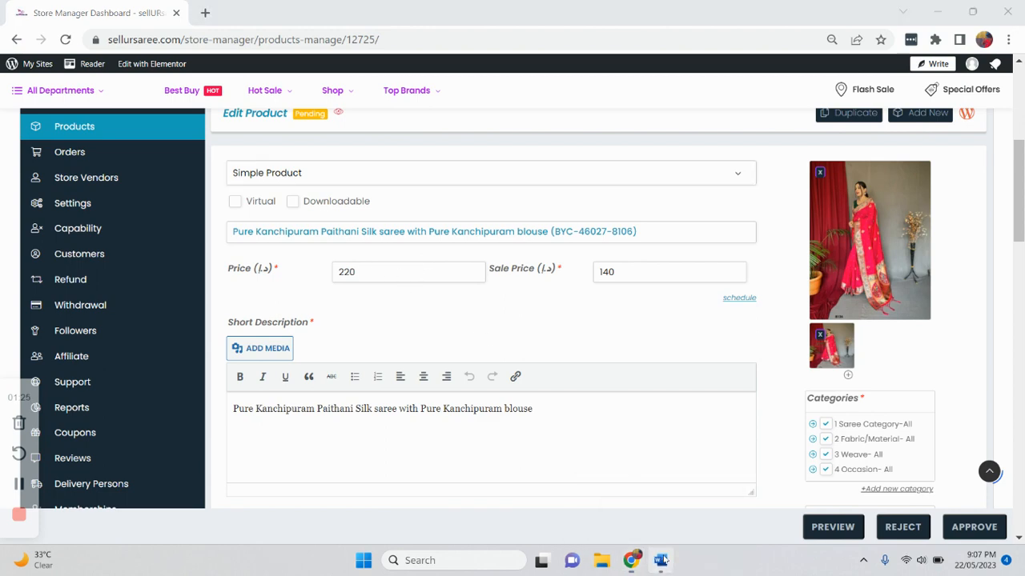
scroll(558, 404, down, 1)
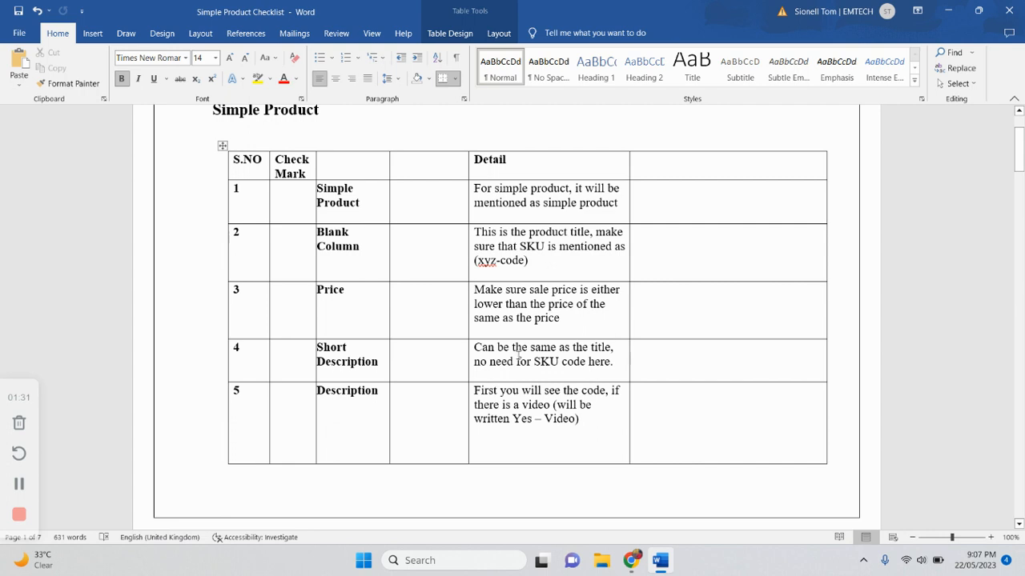
click(631, 560)
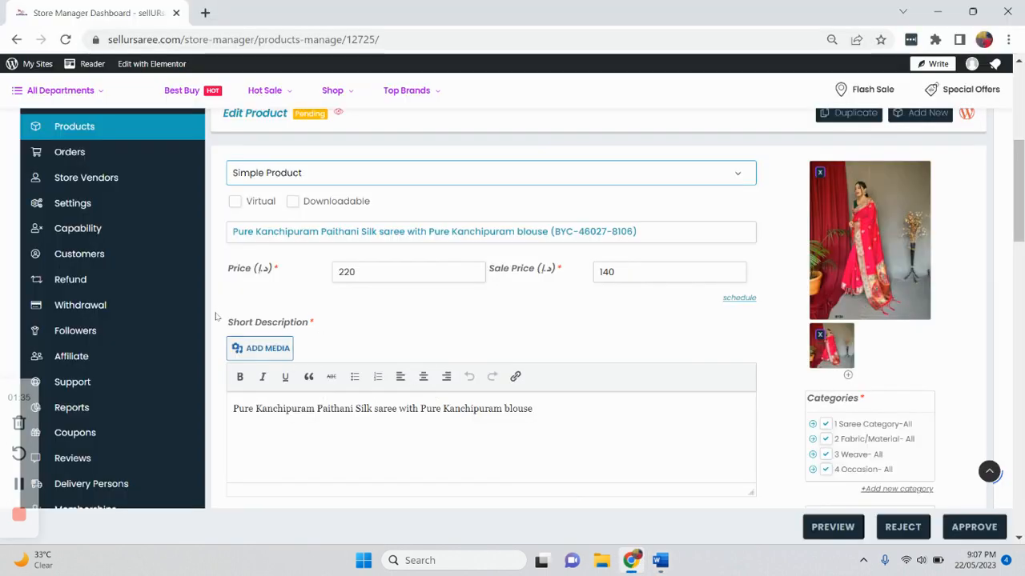
scroll(286, 437, down, 1)
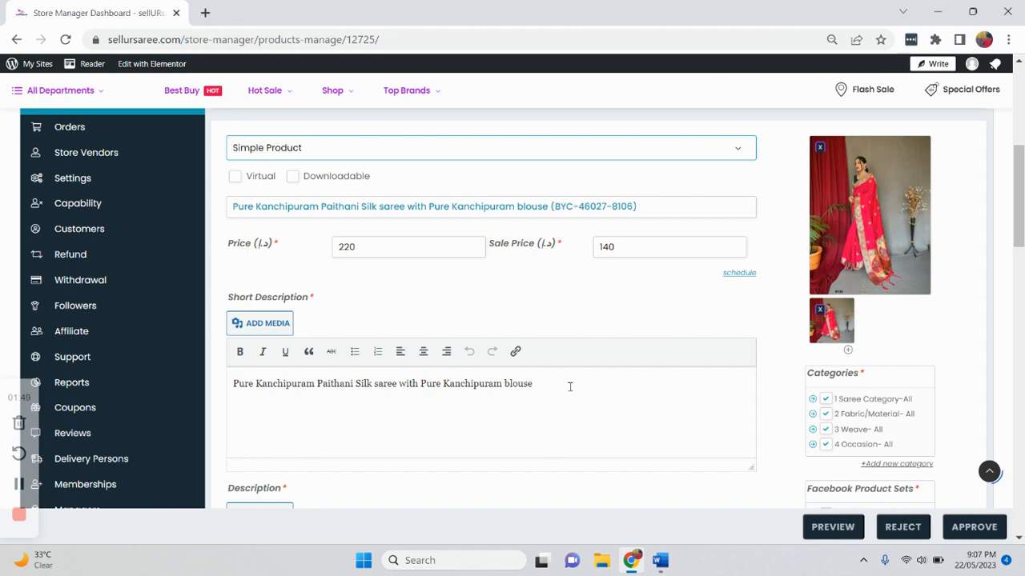
scroll(559, 405, down, 2)
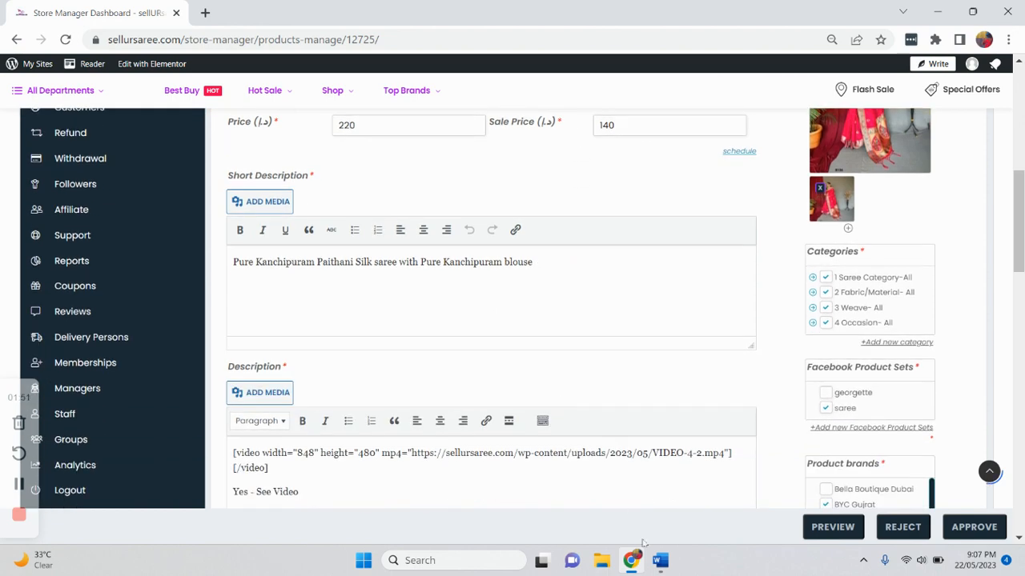
click(660, 561)
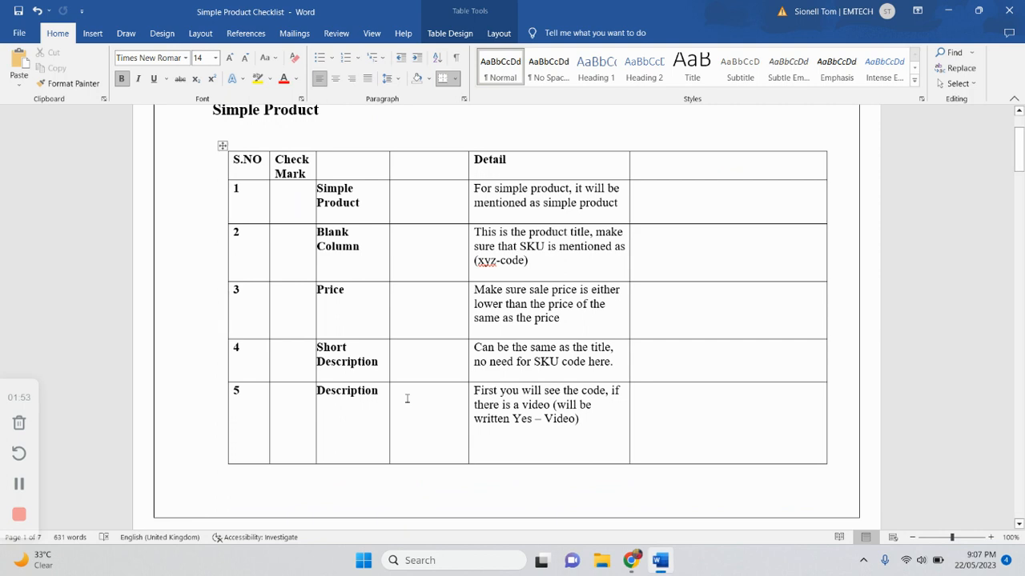
- Check the description's video code in the product form against the checklist's description row
scroll(407, 398, down, 1)
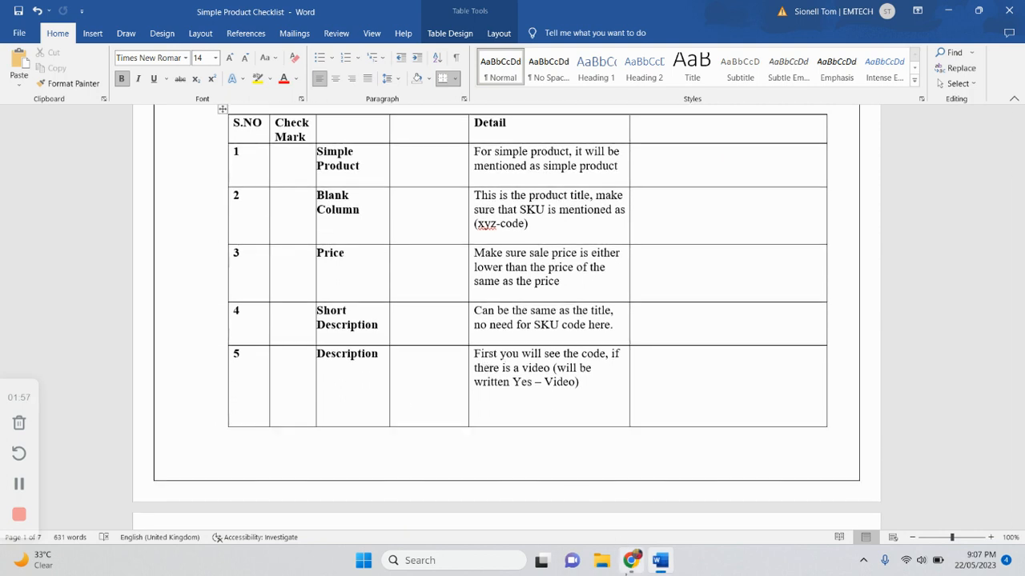
drag(631, 560, 602, 563)
scroll(398, 400, down, 1)
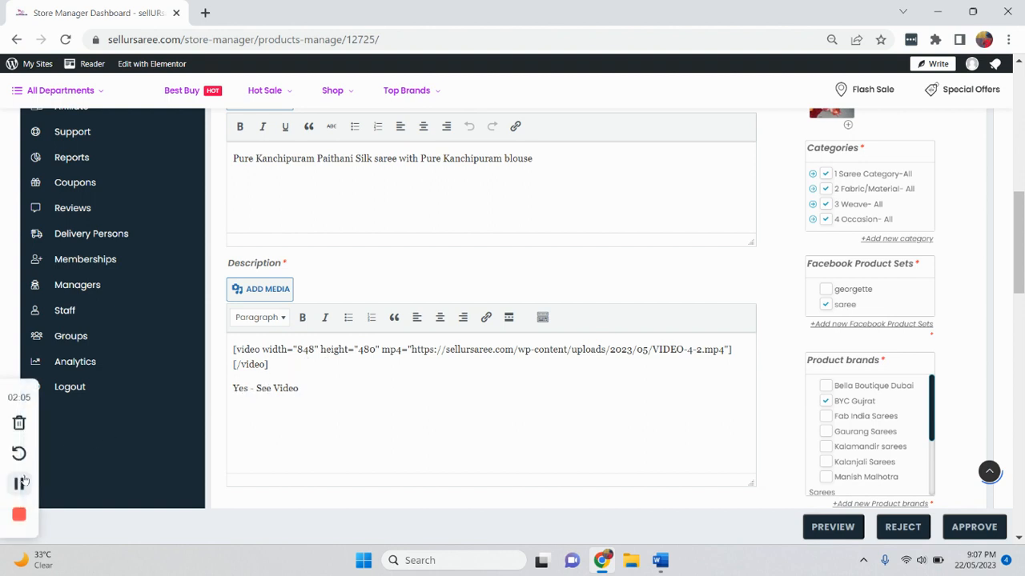
click(19, 484)
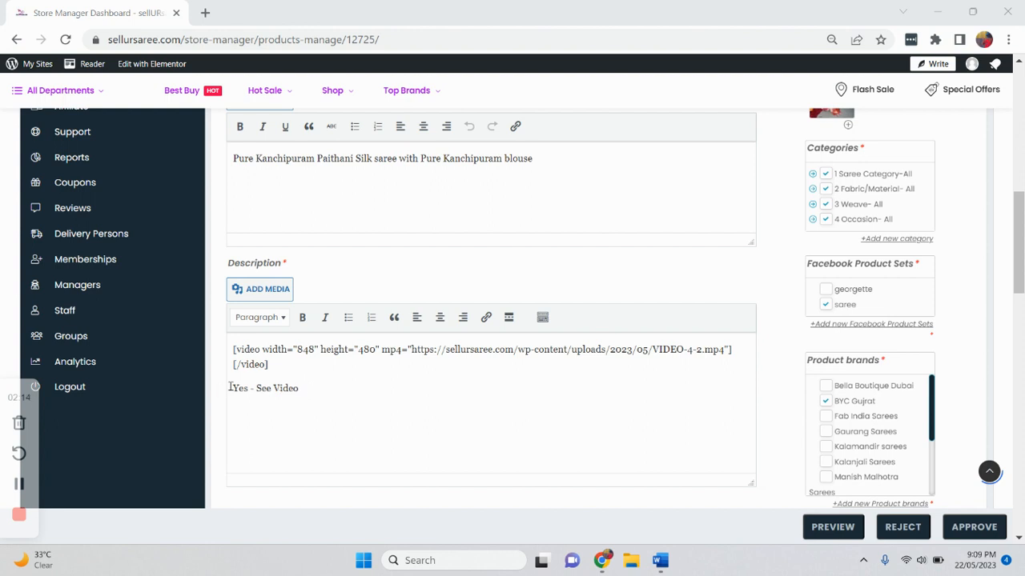
- Read the checklist's rules for the description video, pictures and categories
click(660, 561)
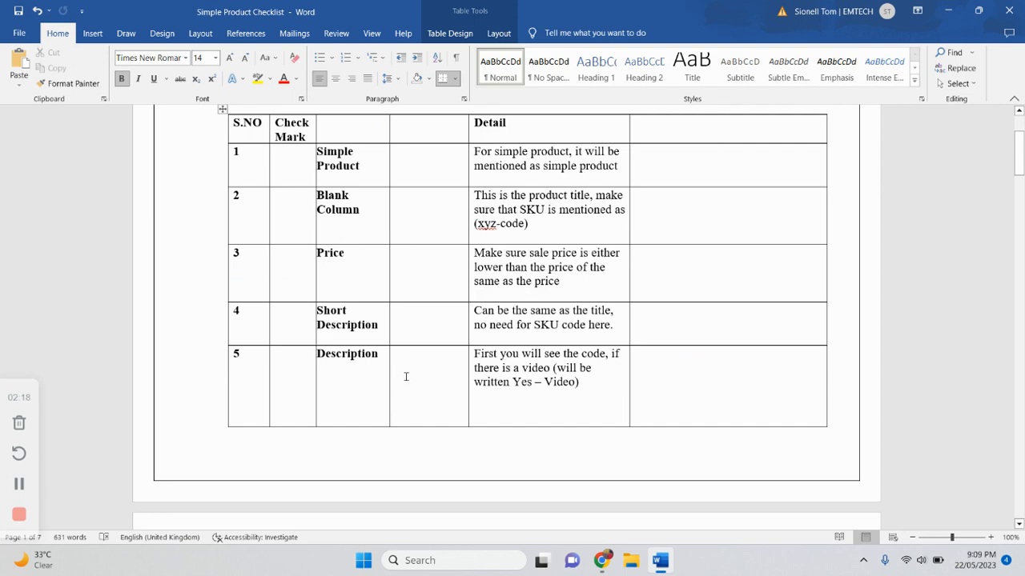
scroll(406, 376, down, 8)
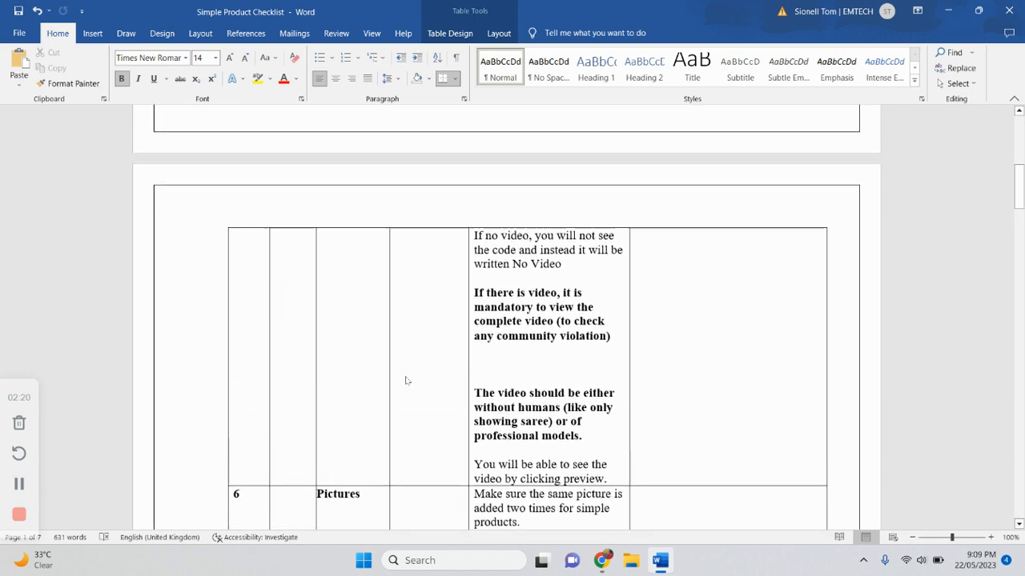
scroll(406, 381, up, 4)
scroll(406, 376, down, 3)
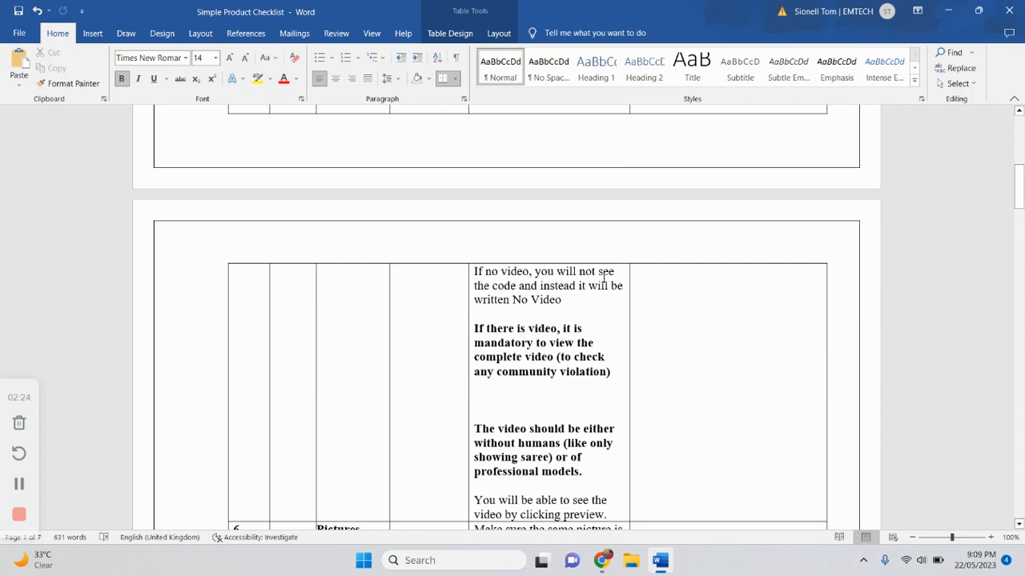
scroll(535, 306, down, 2)
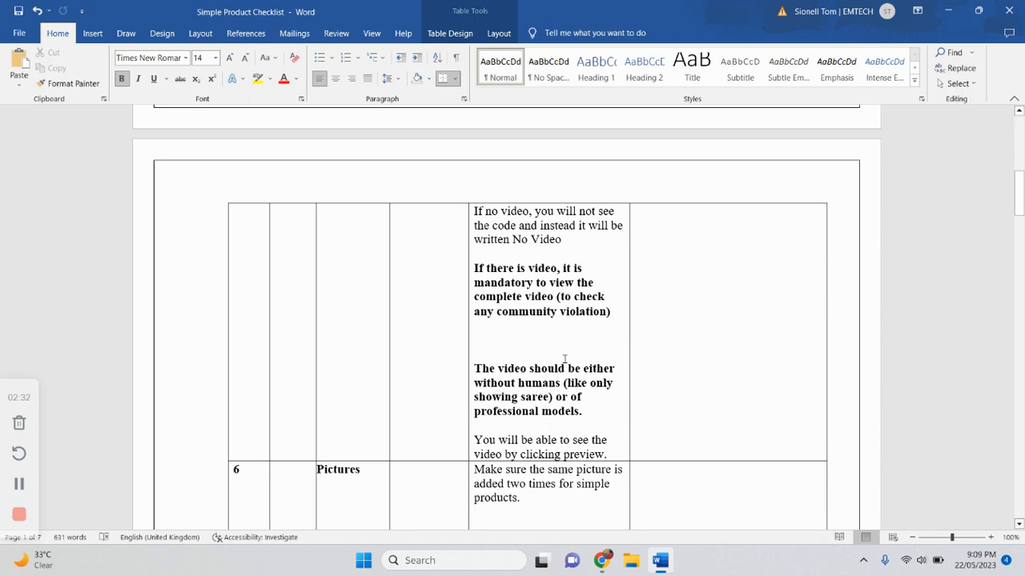
scroll(565, 359, down, 2)
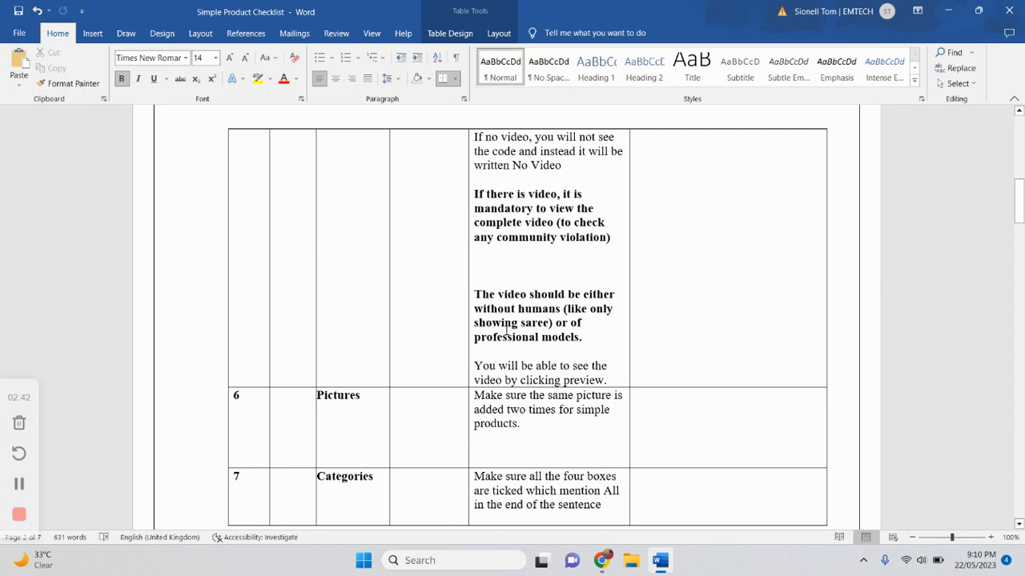
scroll(510, 333, down, 5)
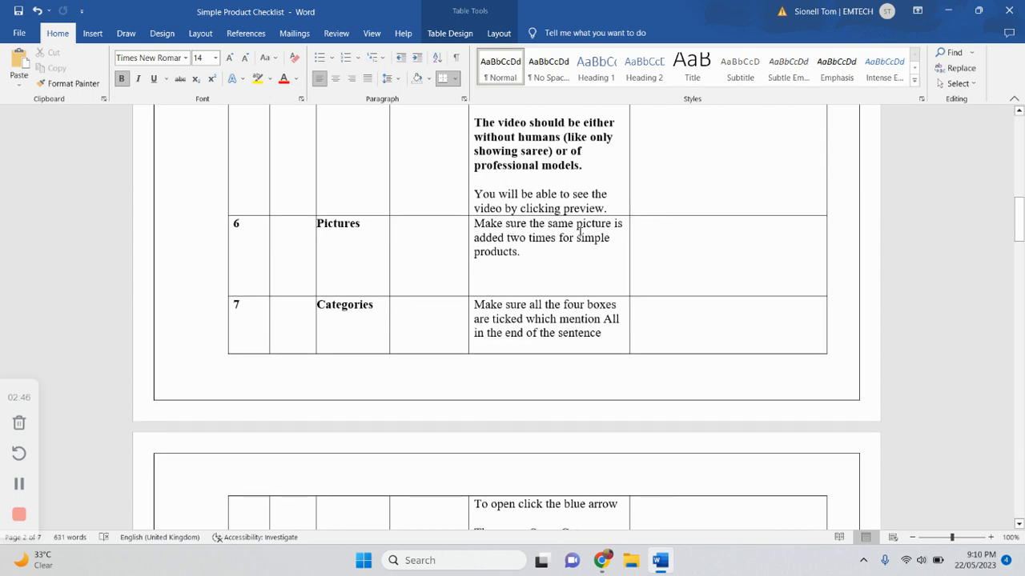
- Return to the Edit Product form and examine the product pictures
mouse_move(602, 560)
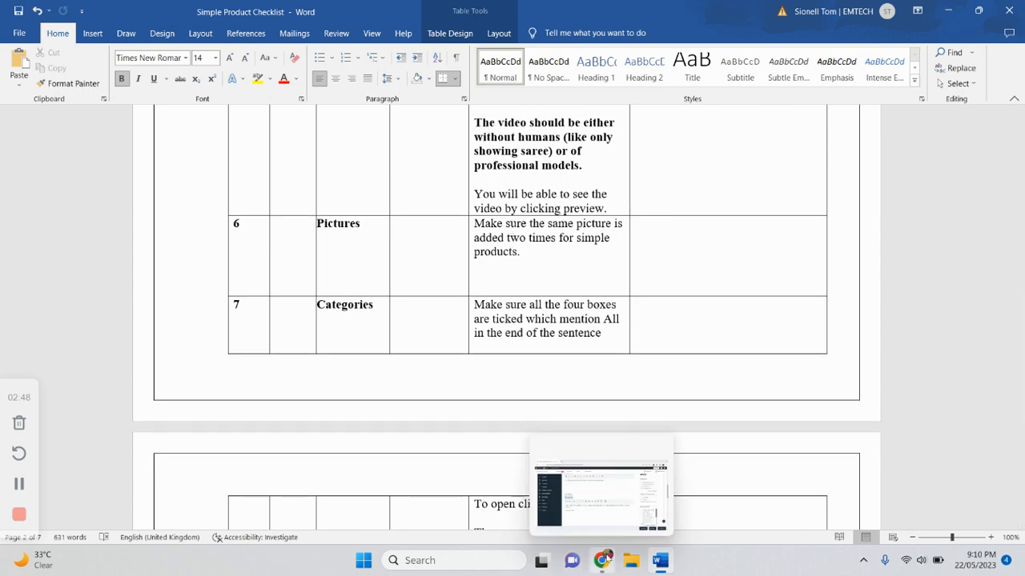
click(598, 490)
scroll(658, 229, up, 3)
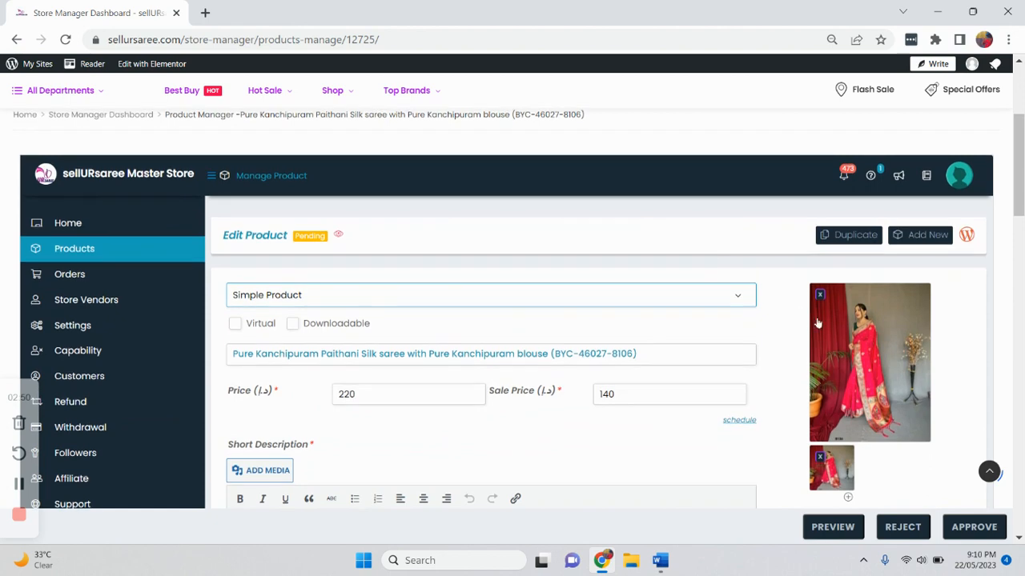
scroll(860, 284, down, 2)
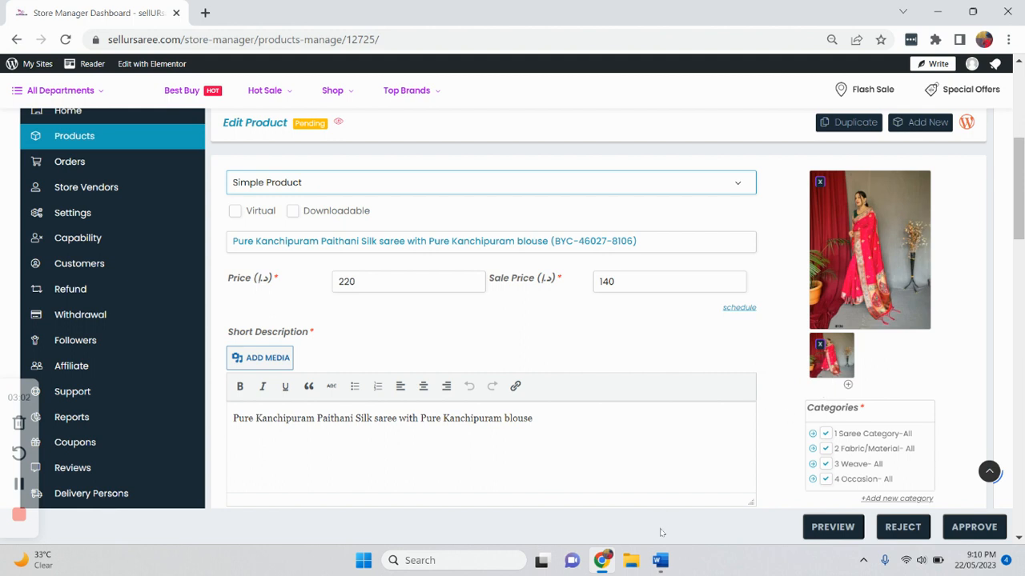
- Read the checklist's rules for categories, Facebook product sets and product brands
click(660, 560)
mouse_move(600, 560)
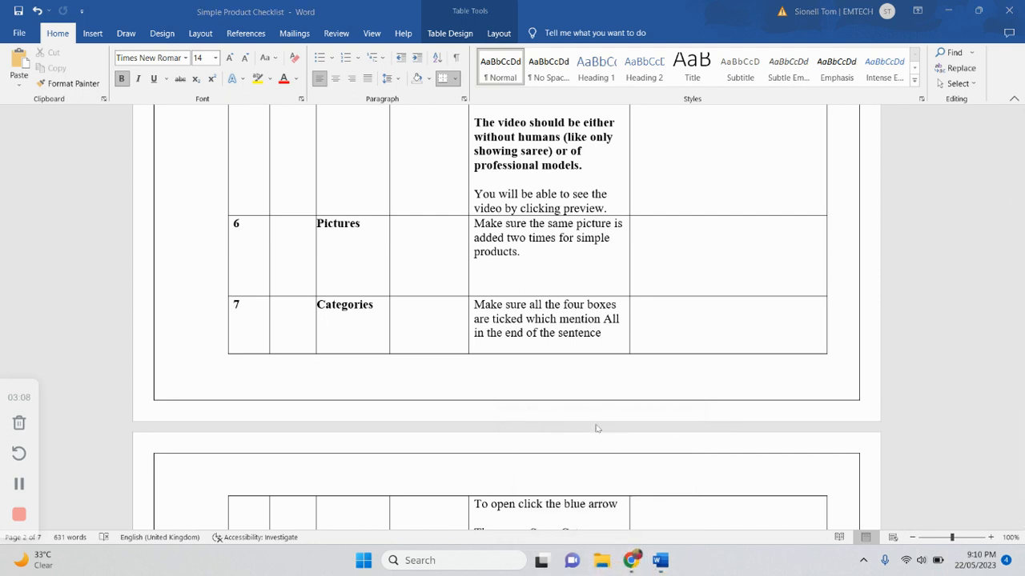
scroll(596, 429, down, 1)
scroll(596, 429, down, 2)
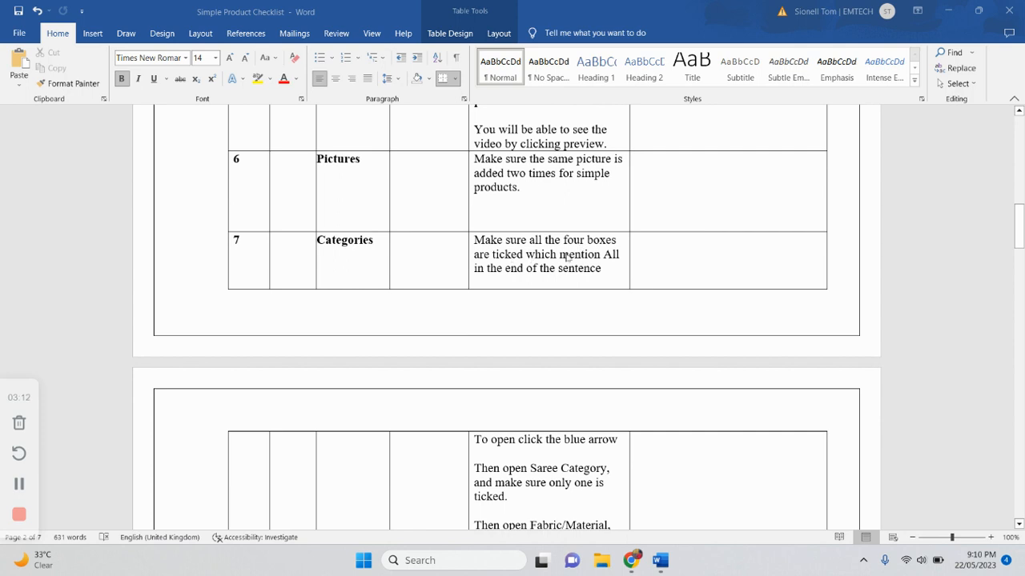
scroll(516, 279, down, 4)
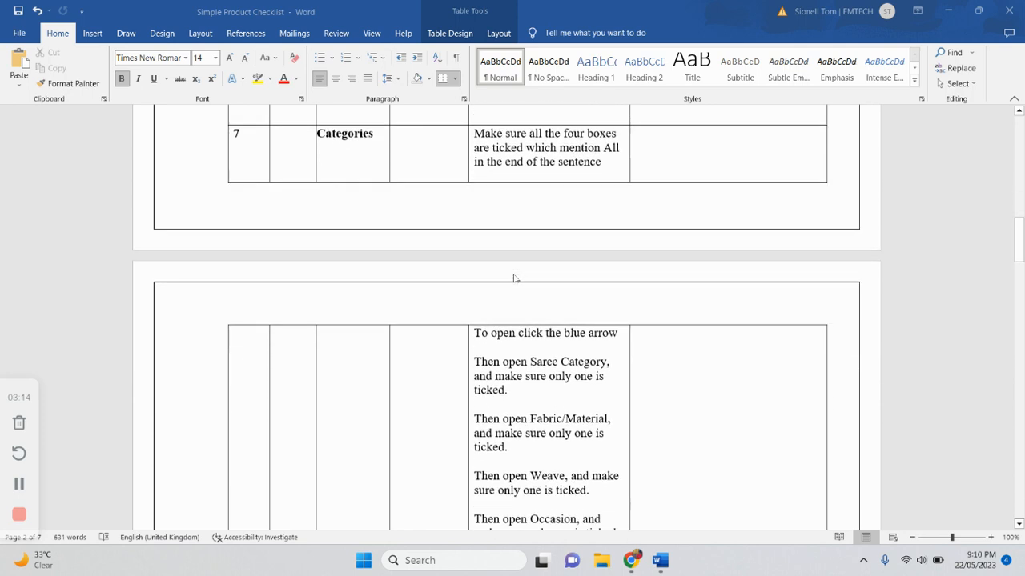
scroll(517, 279, down, 2)
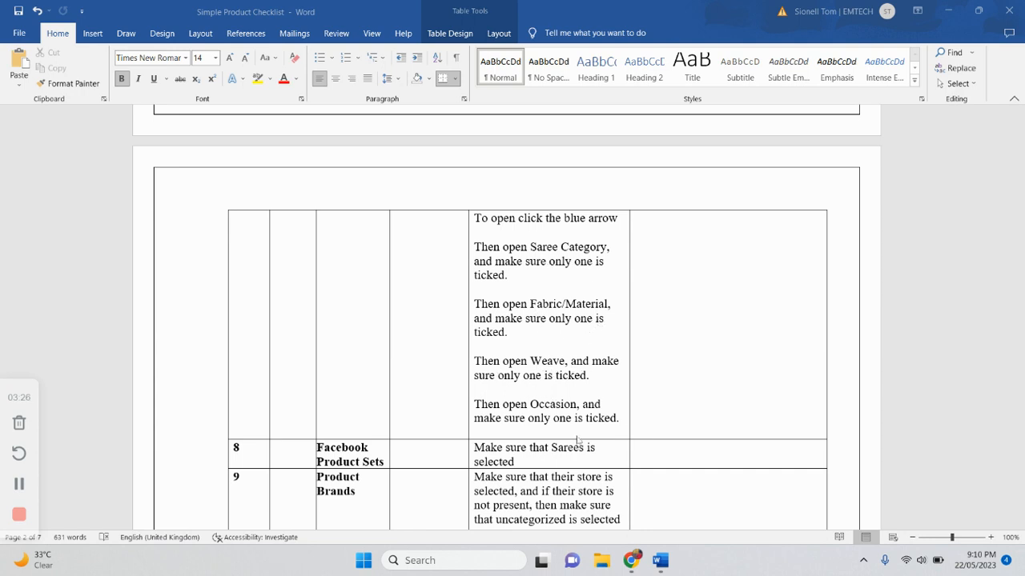
- Return to the Edit Product form and examine the ticked categories and Facebook product sets
mouse_move(635, 567)
click(653, 497)
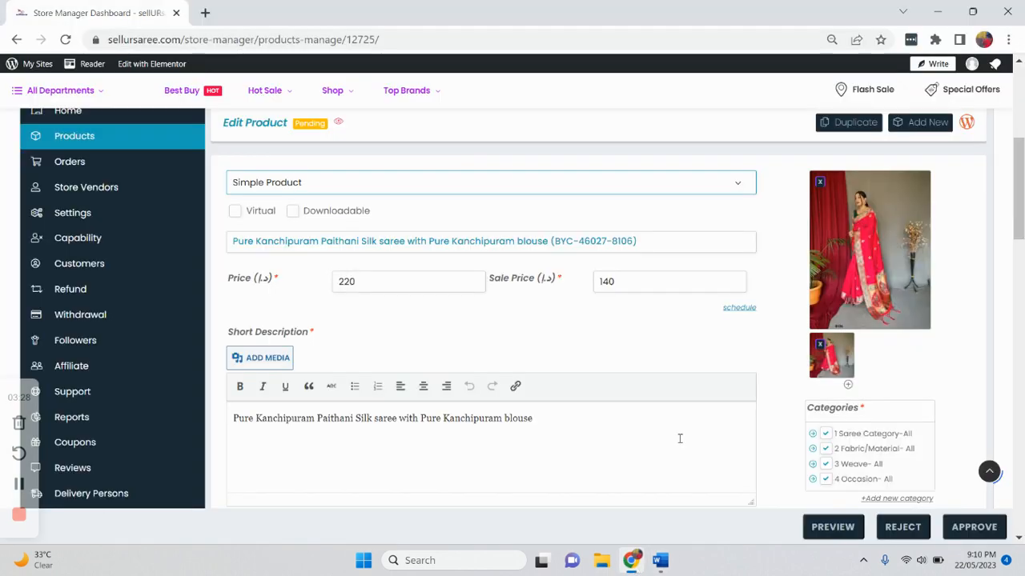
scroll(787, 411, down, 1)
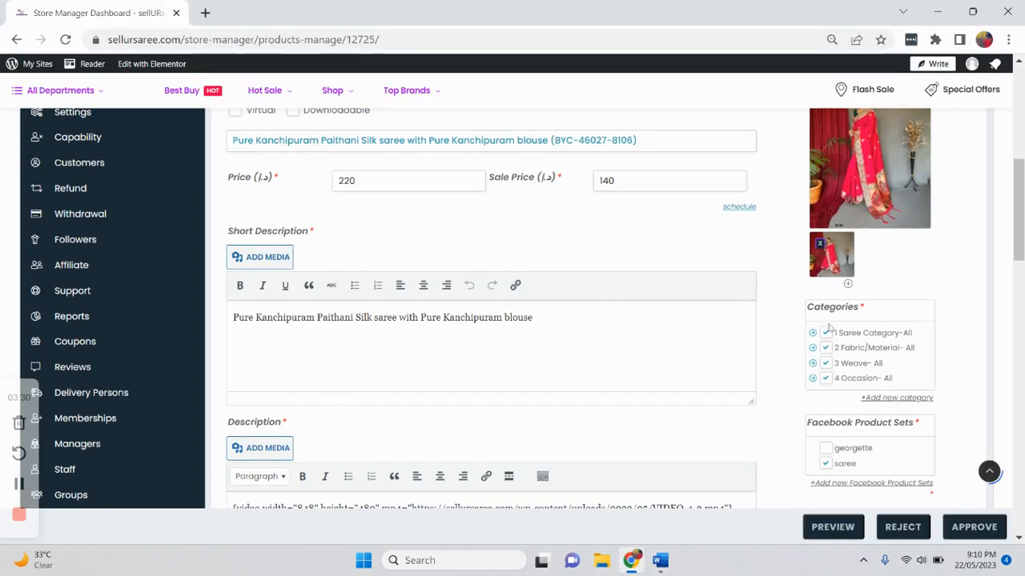
- Expand the Saree Category and Fabric/Material groups and scroll through their ticked sub-categories
click(813, 333)
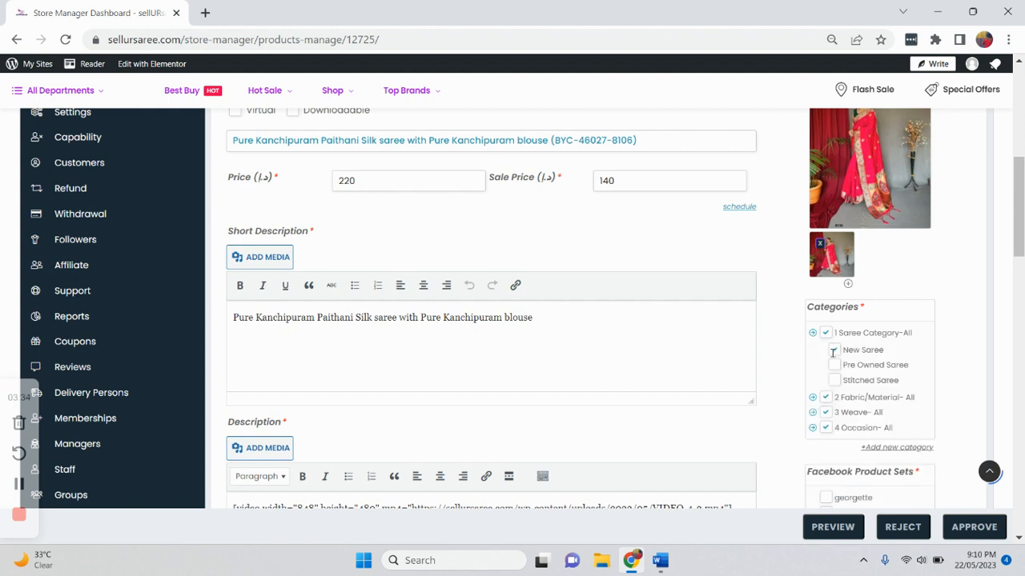
scroll(837, 360, down, 1)
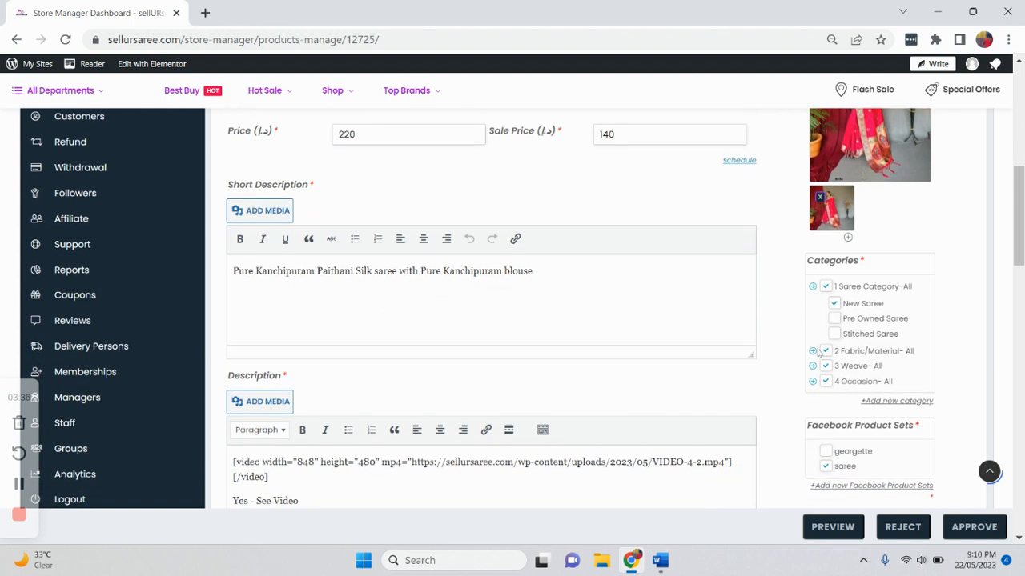
click(813, 350)
scroll(846, 359, down, 3)
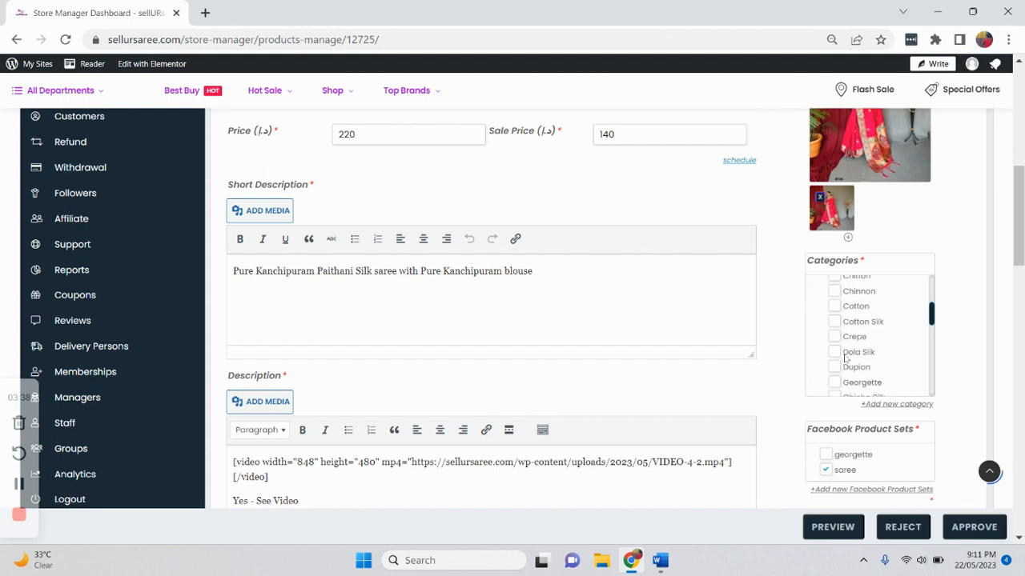
scroll(845, 357, down, 6)
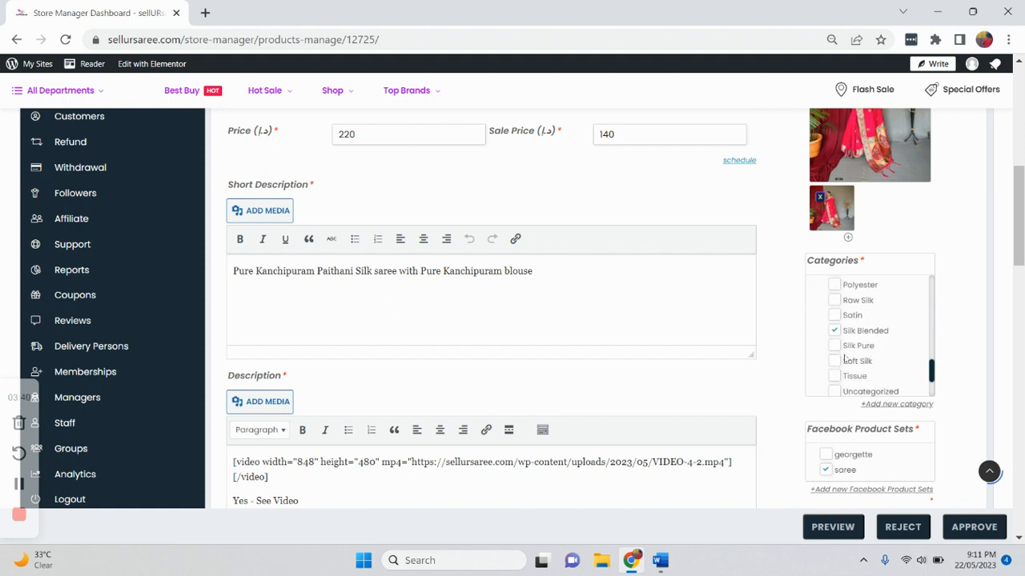
scroll(855, 346, down, 2)
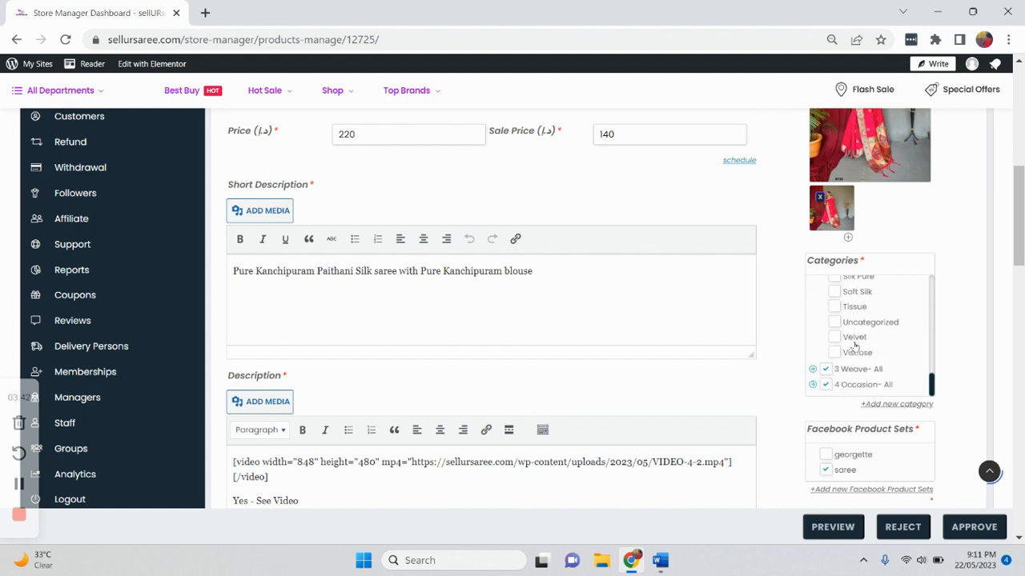
- Expand the Weave and Occasion groups and scroll through their ticked sub-categories
click(814, 370)
scroll(851, 368, down, 5)
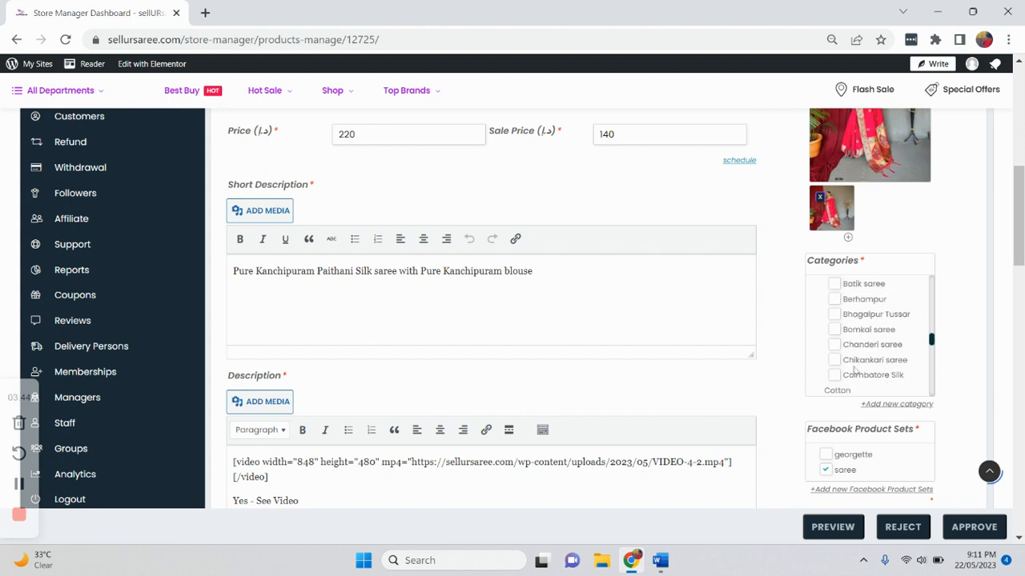
scroll(850, 360, down, 5)
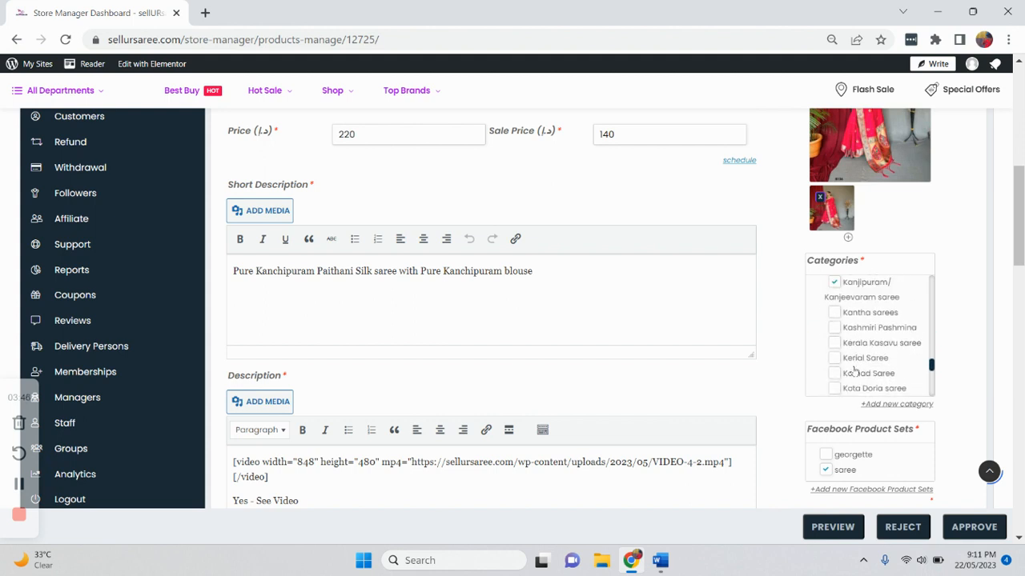
scroll(836, 353, down, 6)
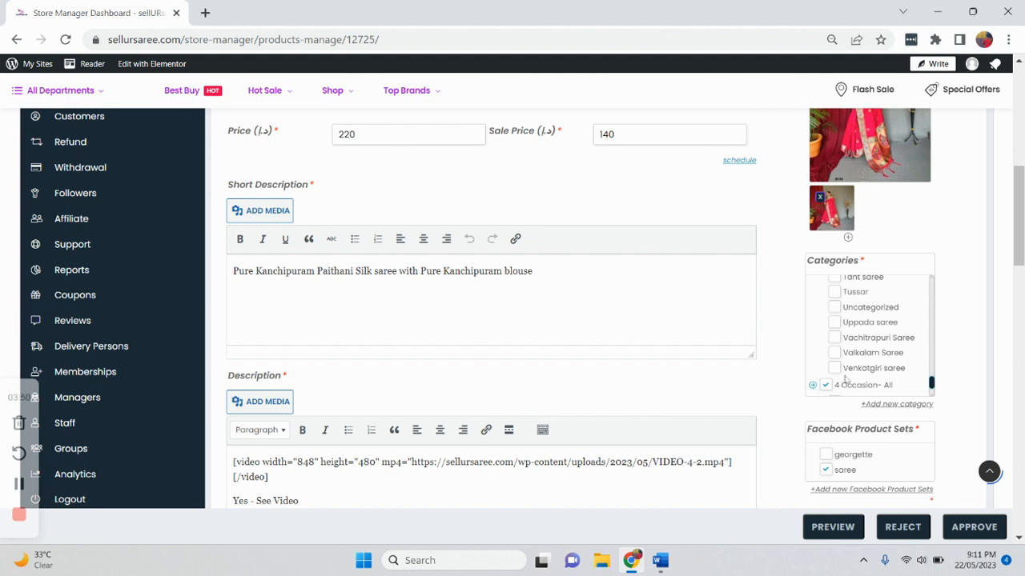
click(814, 387)
scroll(852, 257, down, 2)
scroll(854, 236, up, 1)
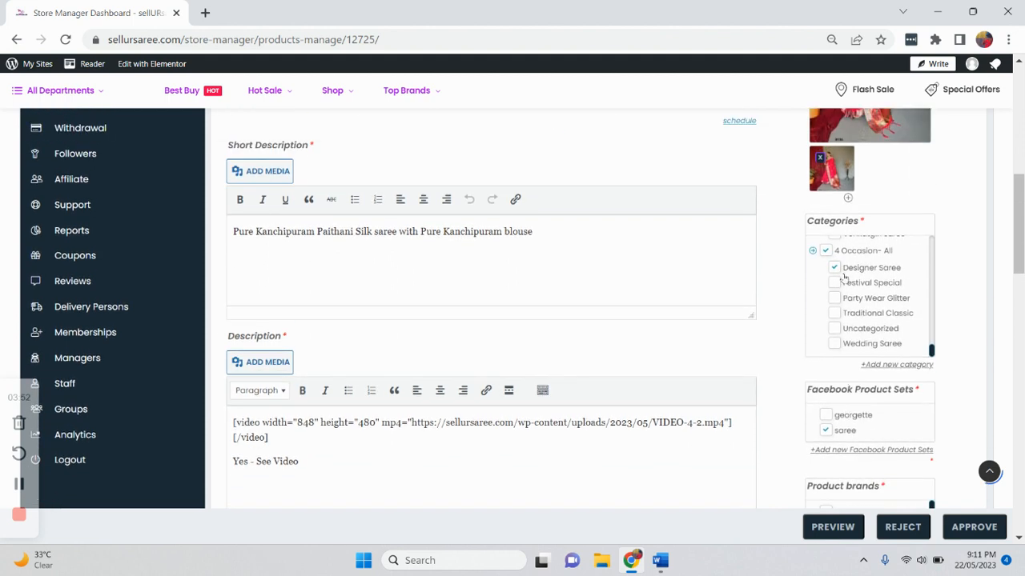
- Read the checklist's rules for Facebook product sets, product brands and tags
click(659, 562)
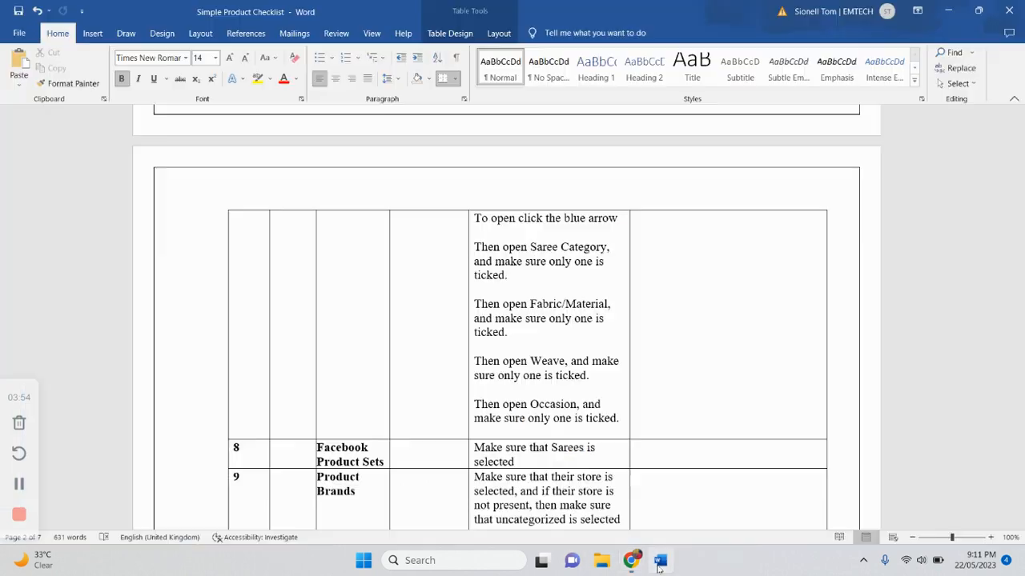
scroll(336, 407, down, 2)
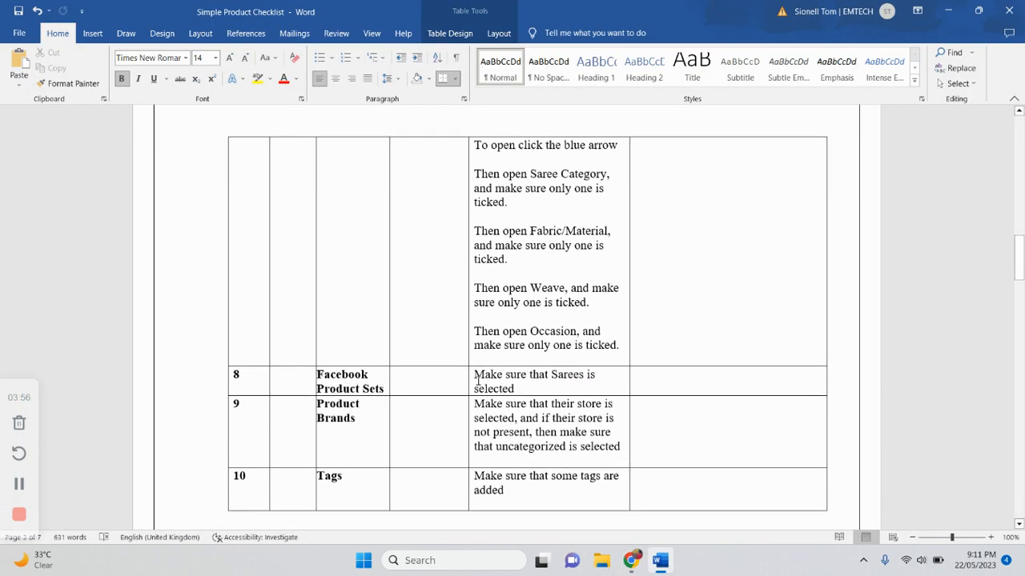
click(630, 560)
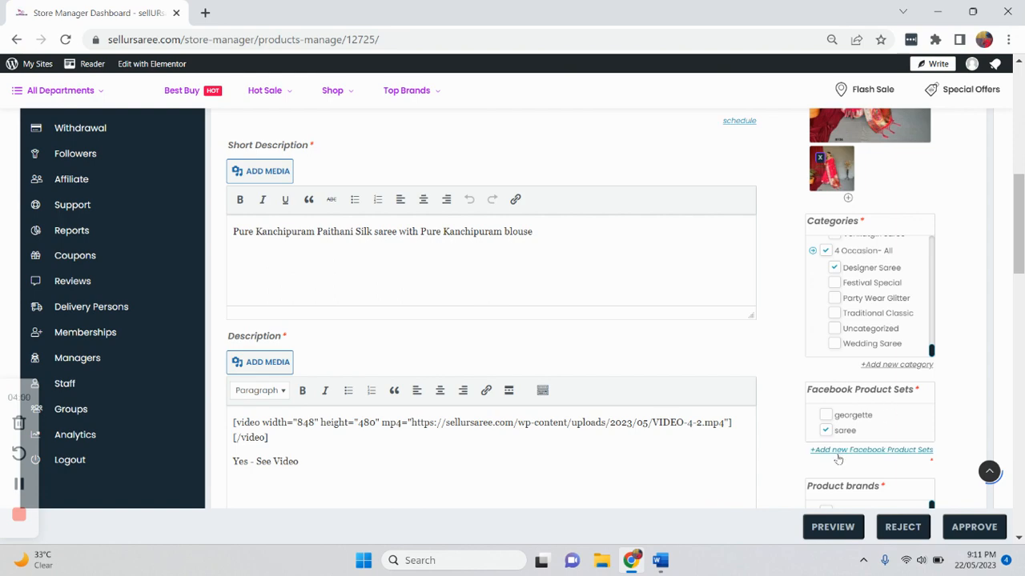
- Examine the product's Facebook product sets and brands, rereading the checklist's product brands rule
scroll(850, 432, down, 1)
scroll(850, 432, down, 2)
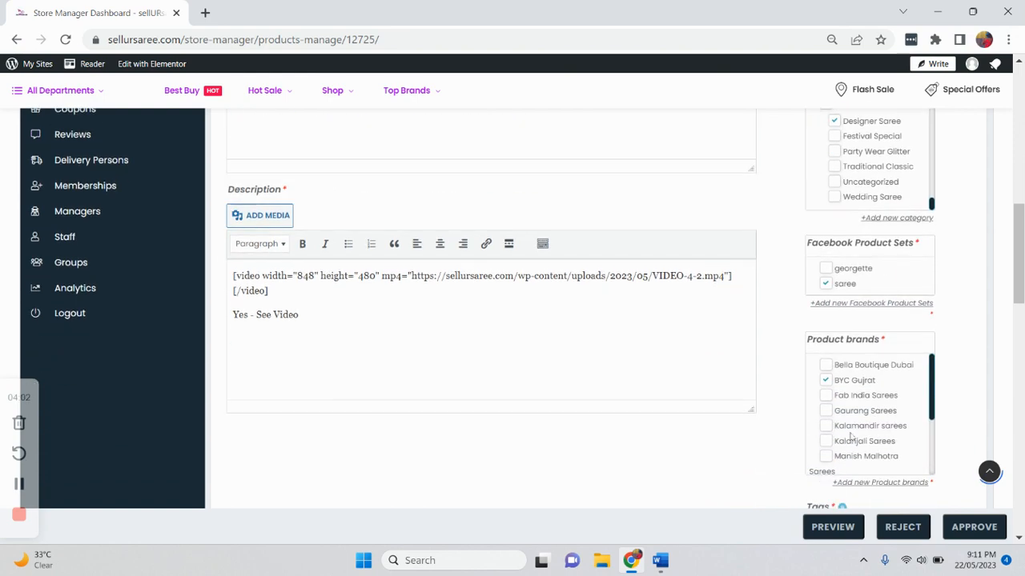
click(659, 562)
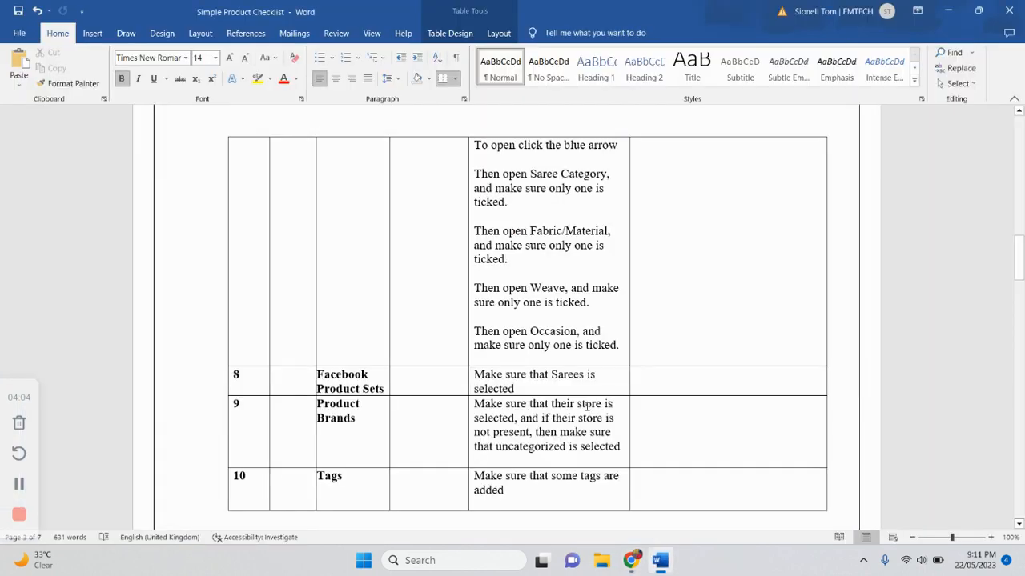
scroll(590, 411, down, 1)
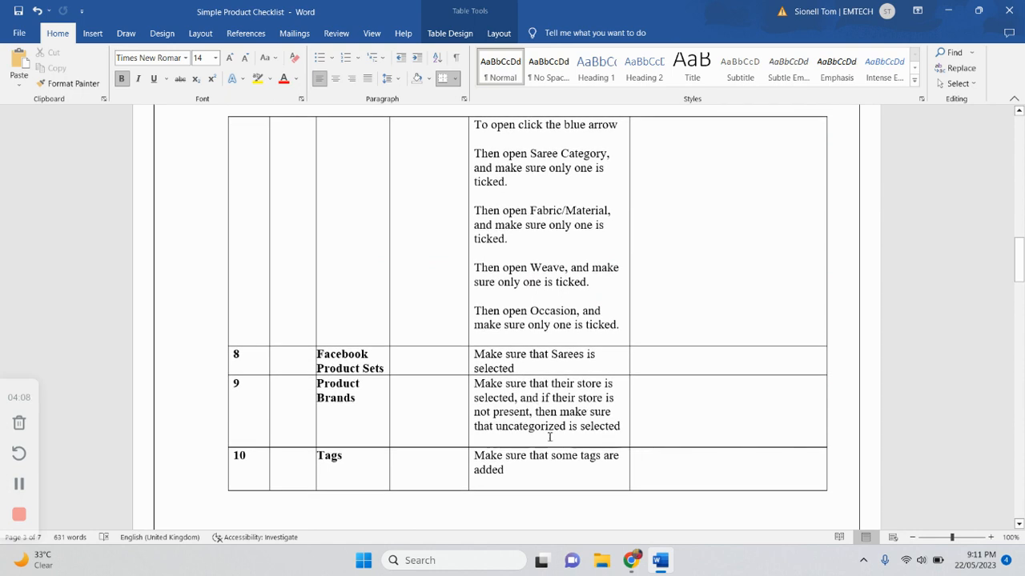
click(633, 562)
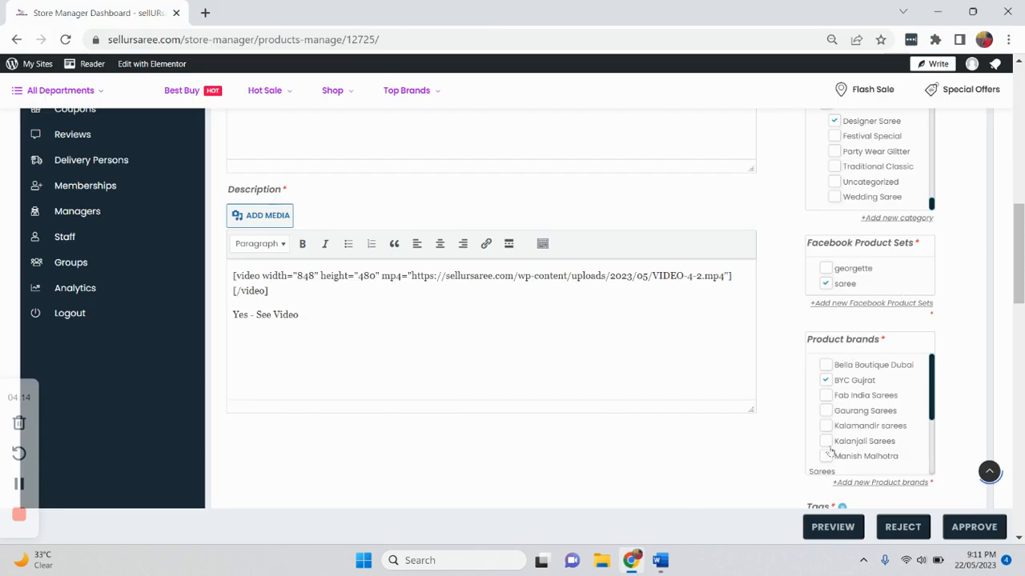
- Scroll through the product brands list and the tags, comparing them with the checklist's tags rule
scroll(829, 453, down, 4)
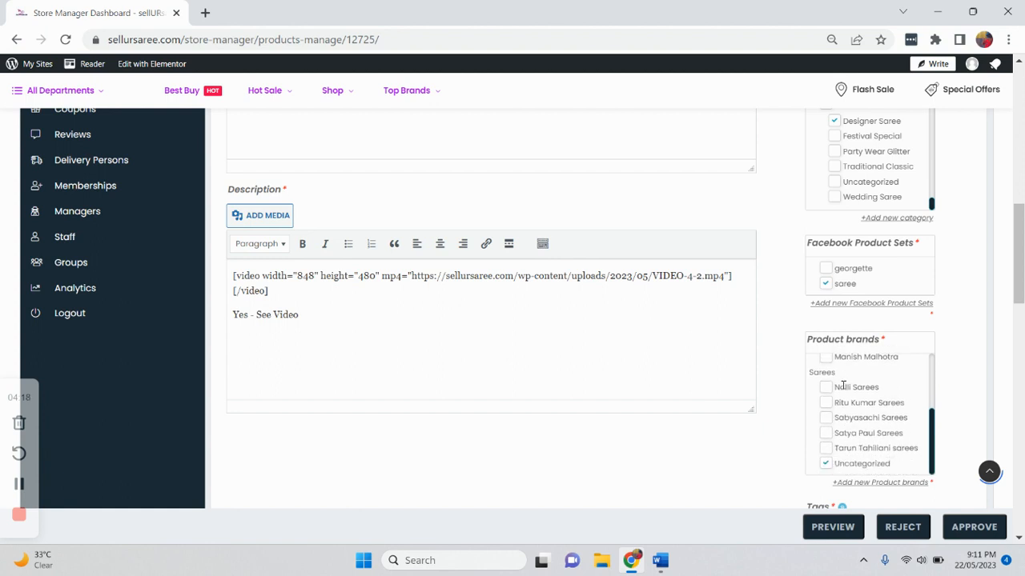
scroll(825, 469, up, 4)
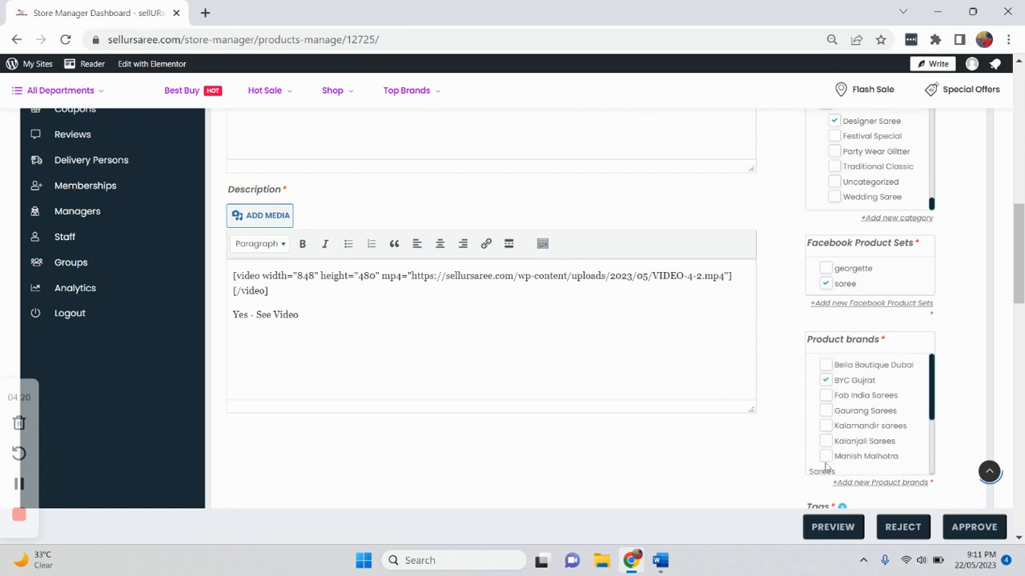
scroll(702, 478, down, 3)
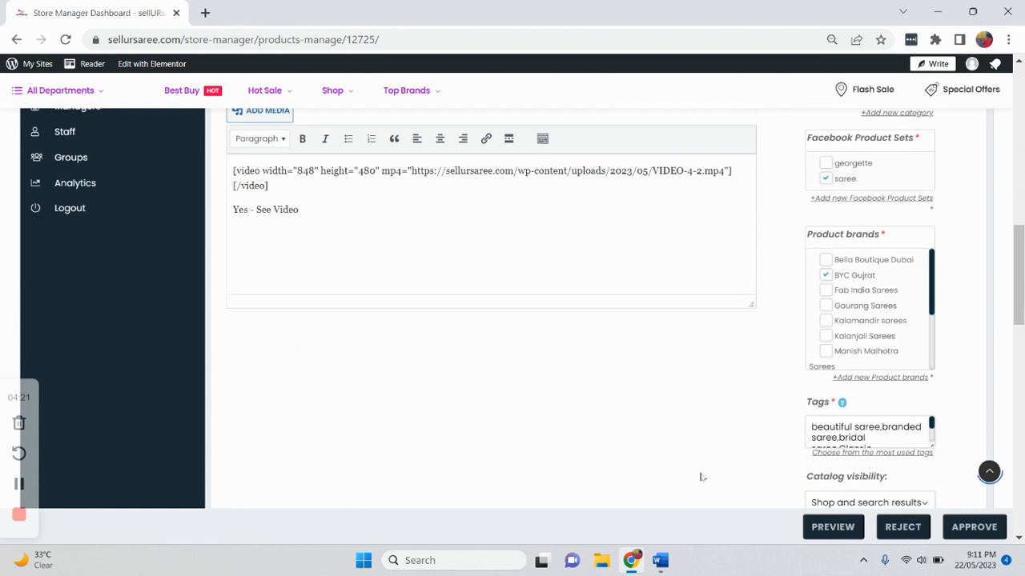
click(649, 562)
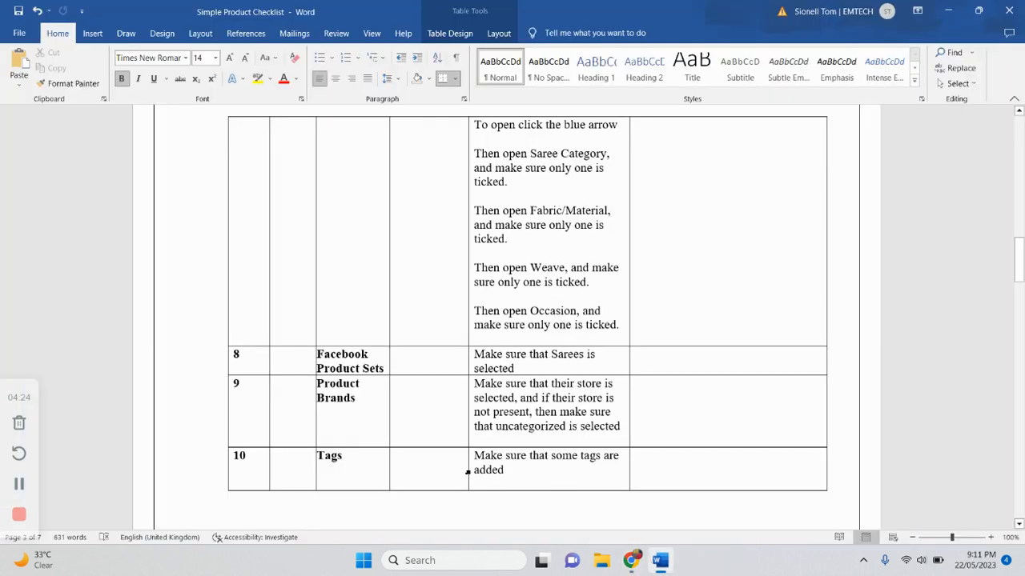
drag(631, 560, 661, 562)
click(661, 562)
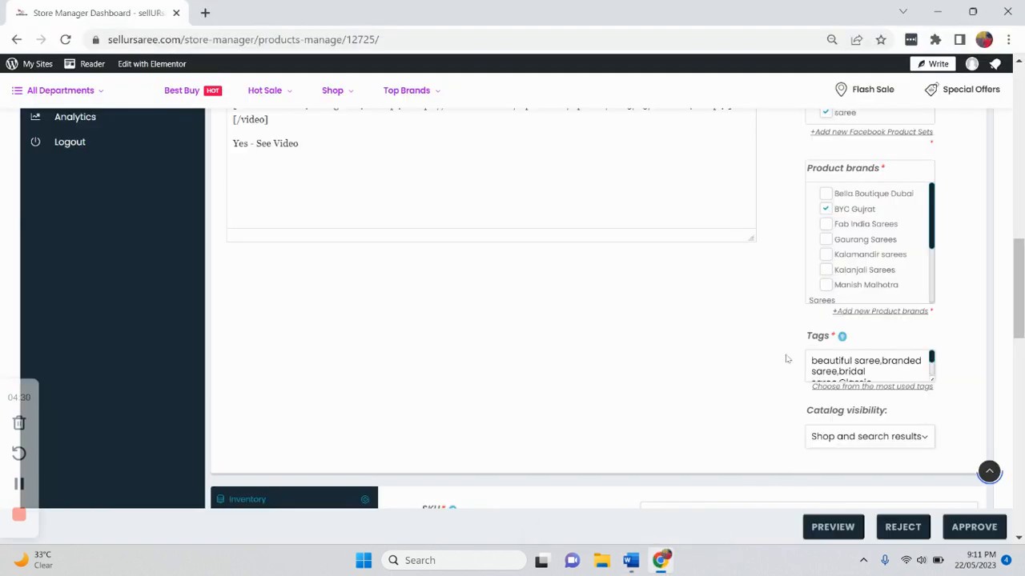
- Read the checklist's rules for catalog visibility and inventory
scroll(787, 360, down, 1)
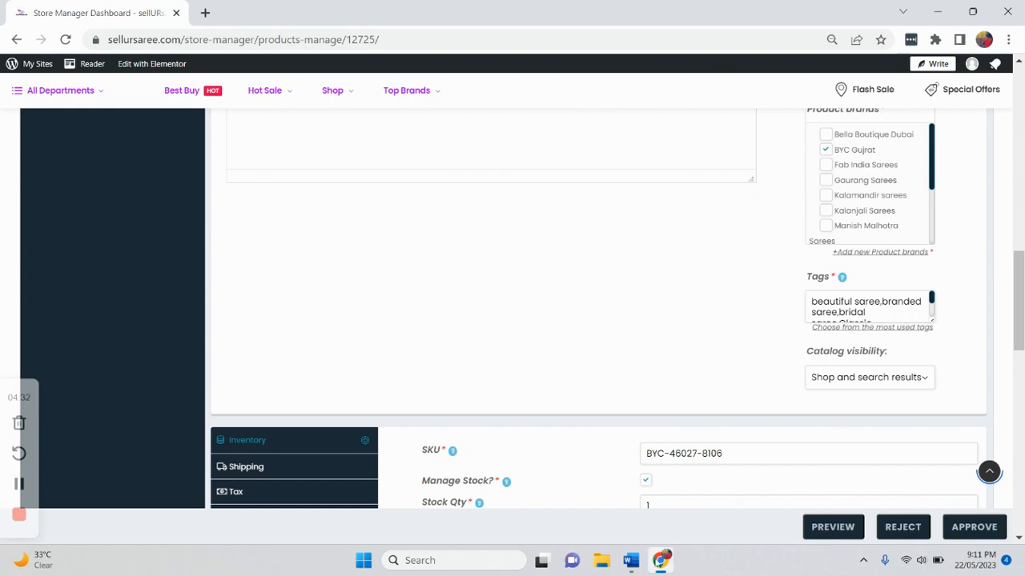
click(631, 561)
scroll(496, 408, down, 8)
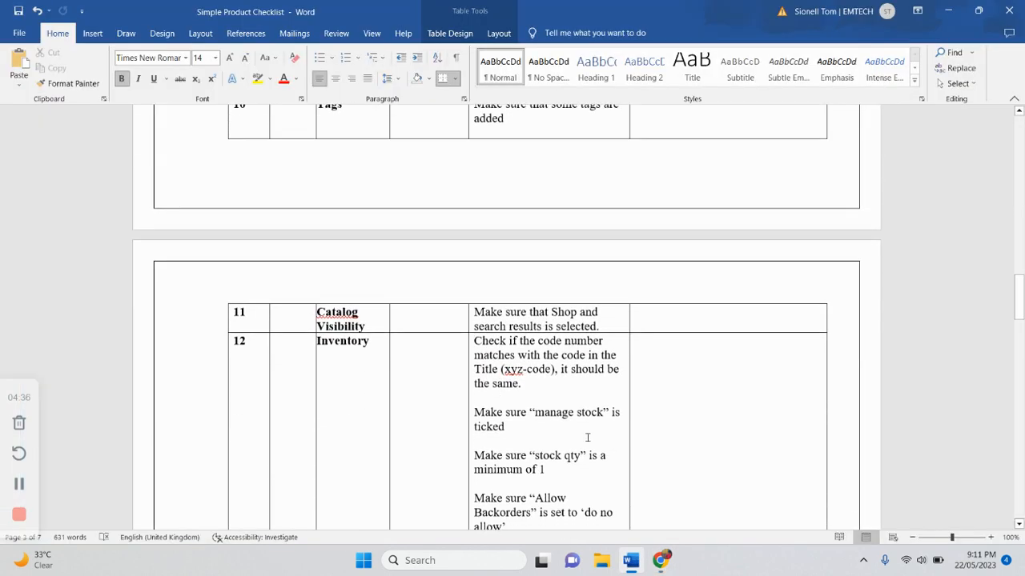
click(661, 560)
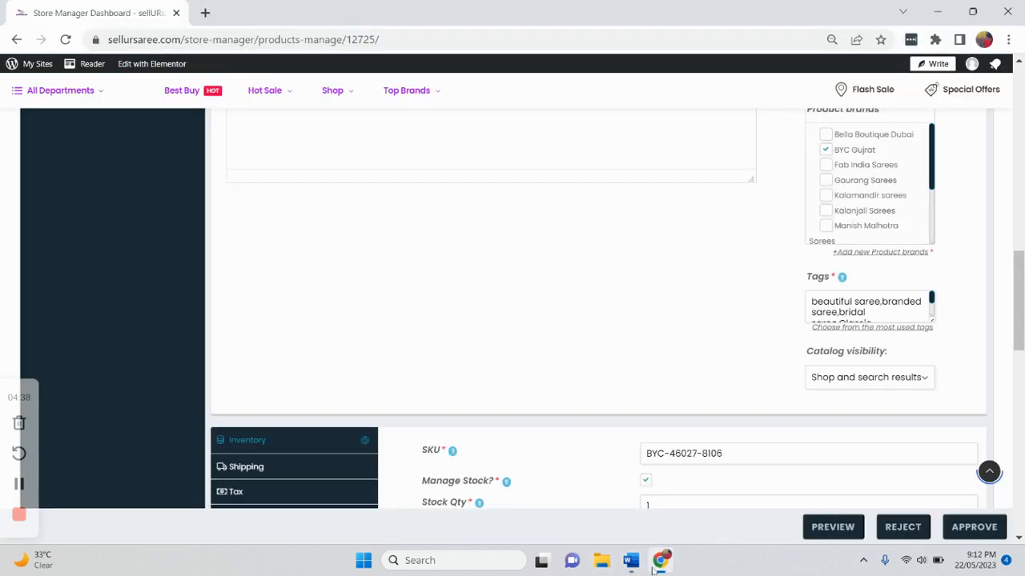
- Set the catalog visibility to Shop and search results
click(843, 388)
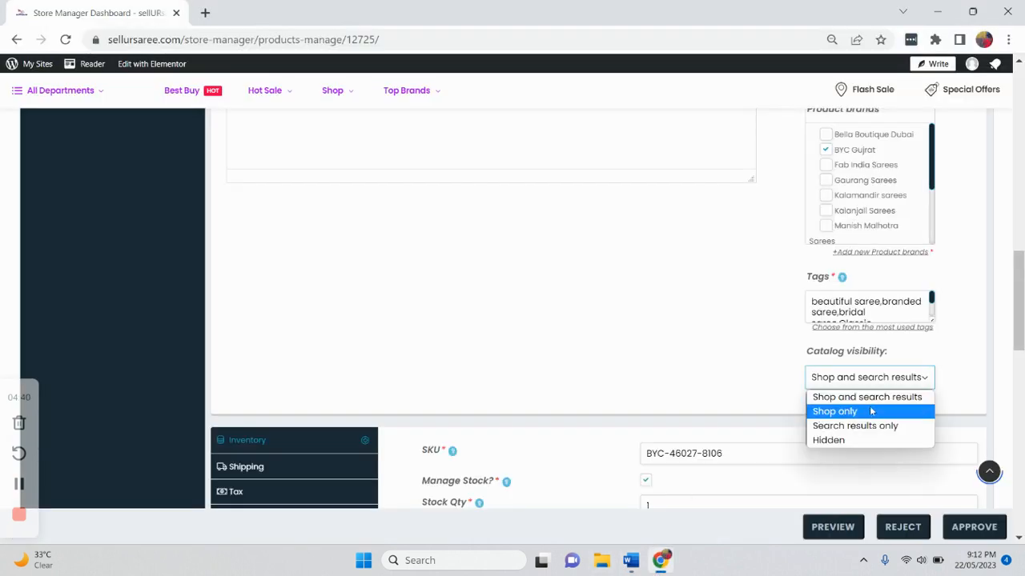
click(874, 398)
scroll(873, 400, down, 3)
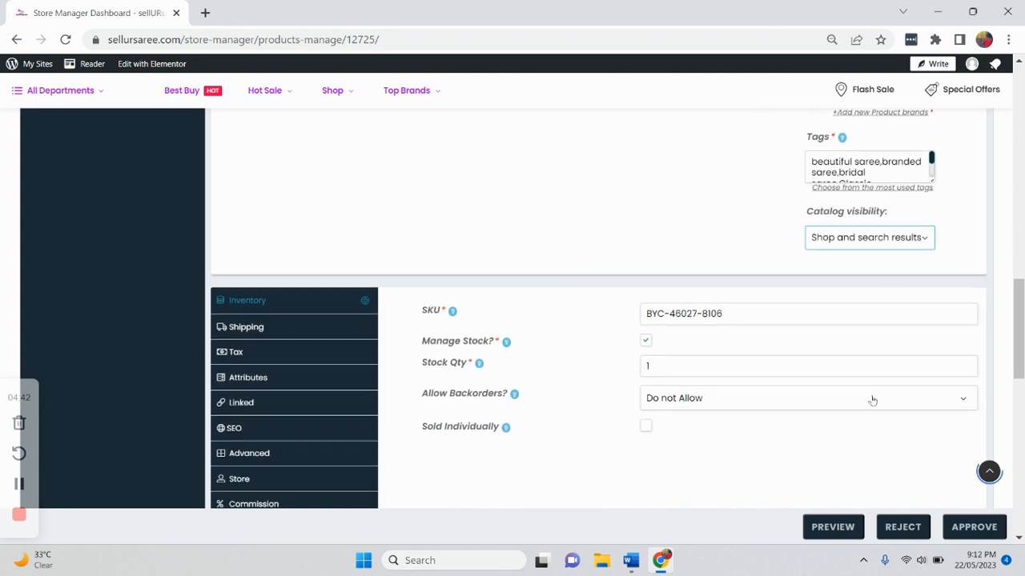
- Read the checklist's inventory rules for code, manage stock, stock quantity, backorders and sold individually
click(632, 561)
scroll(577, 473, down, 3)
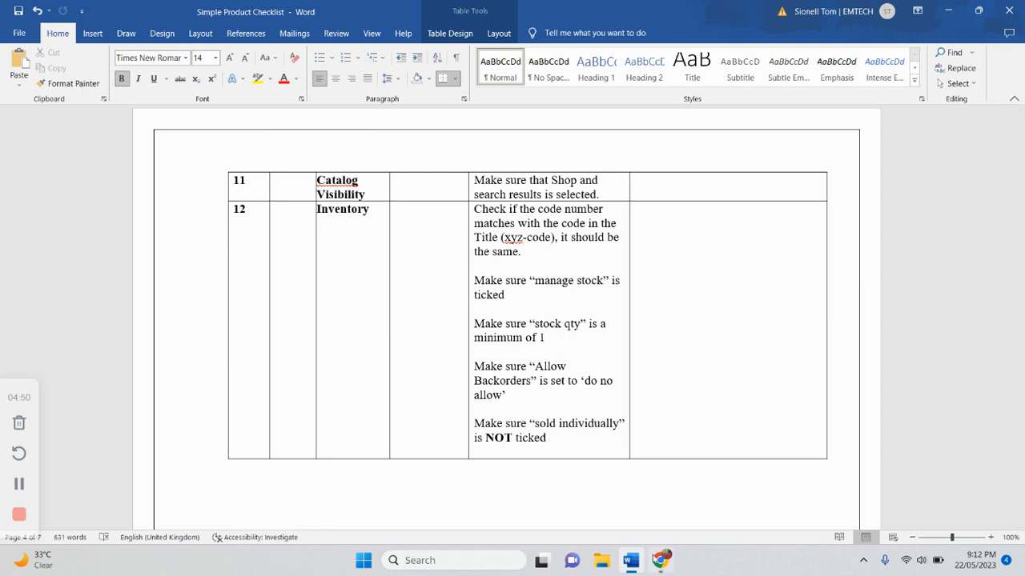
click(660, 561)
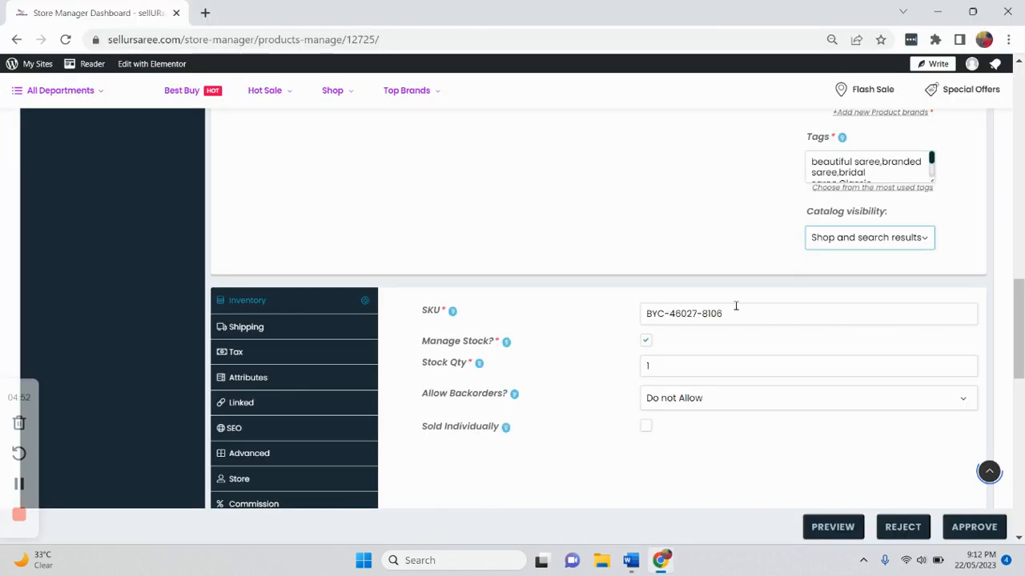
- Compare the title code, SKU and inventory fields against the checklist's inventory rules
scroll(611, 217, up, 15)
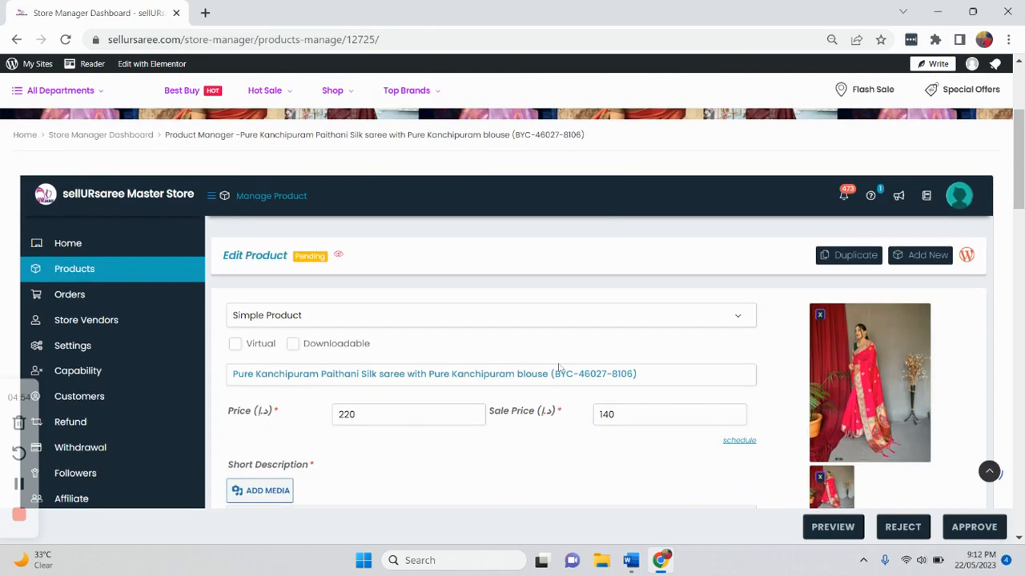
scroll(630, 364, down, 15)
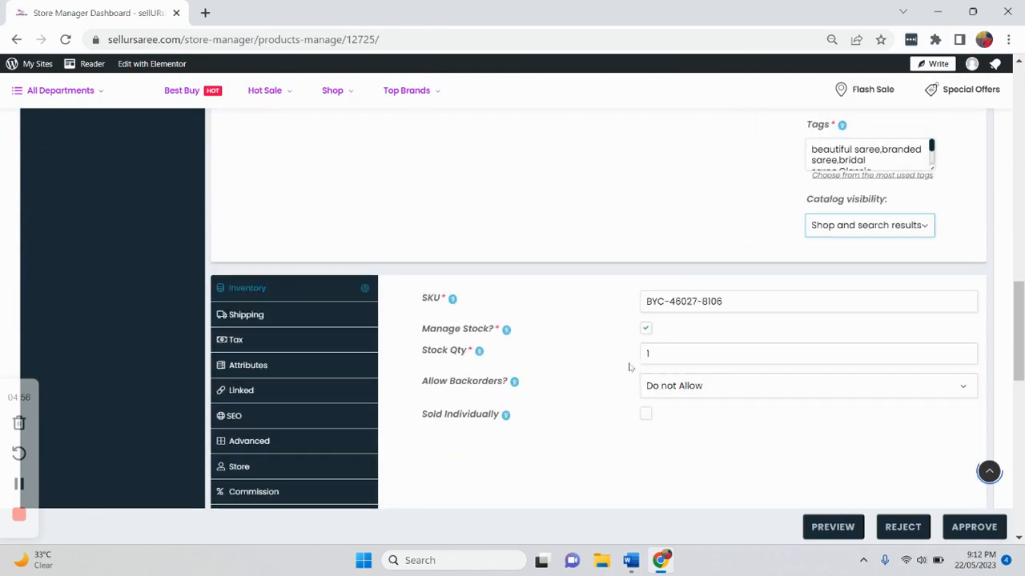
click(632, 560)
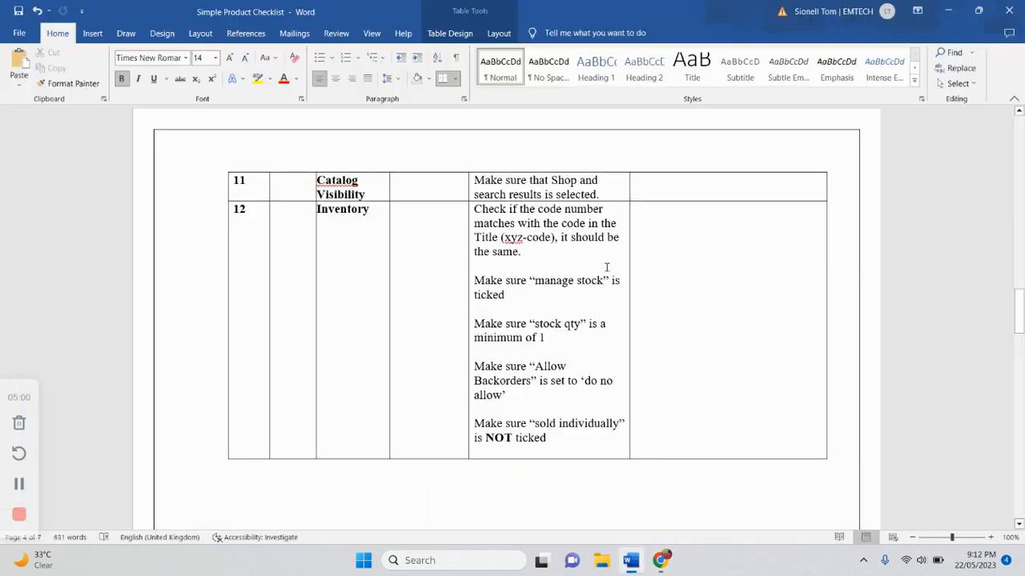
key(alt+Tab)
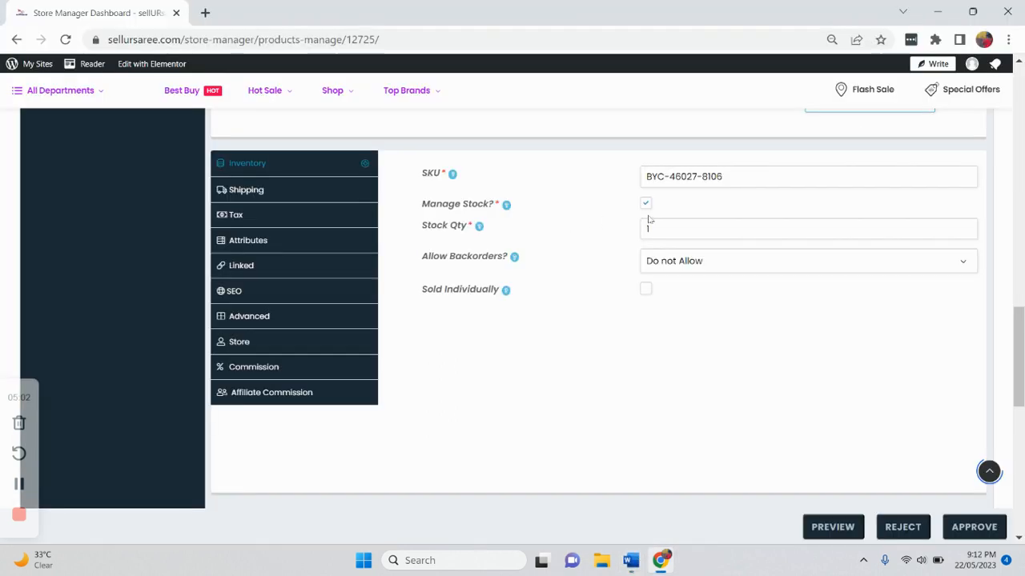
key(alt+Tab)
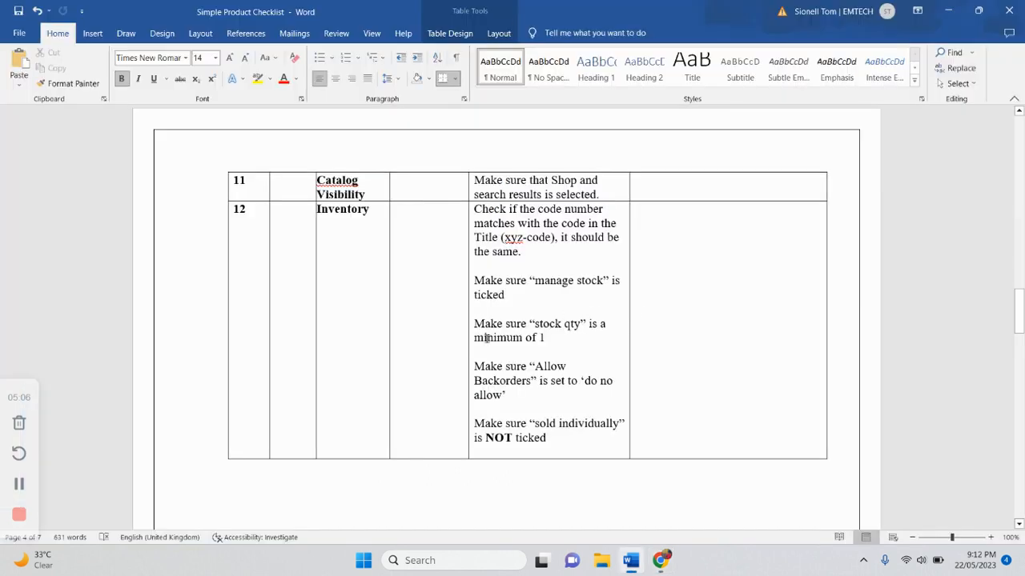
key(alt+Tab)
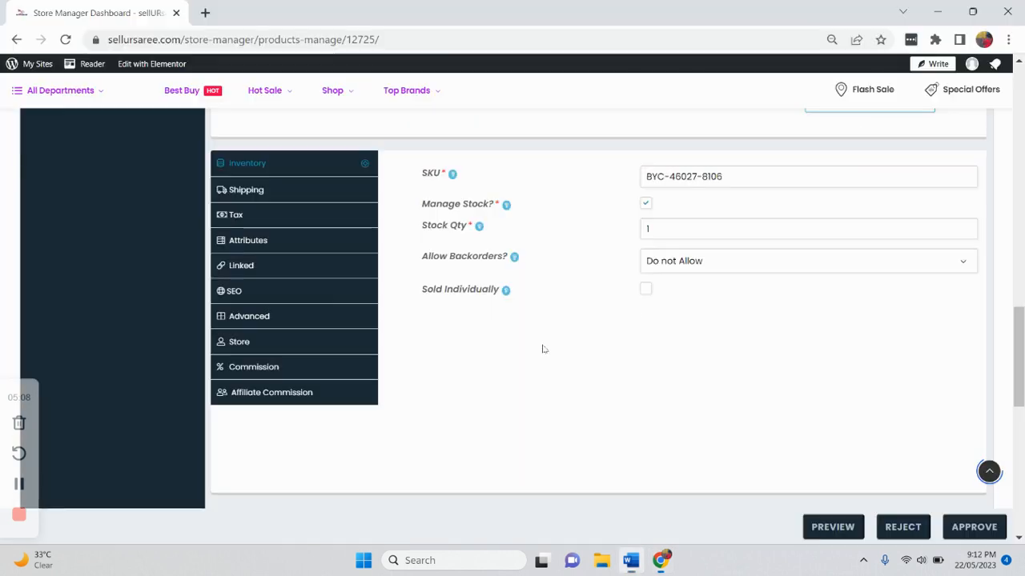
key(alt+Tab)
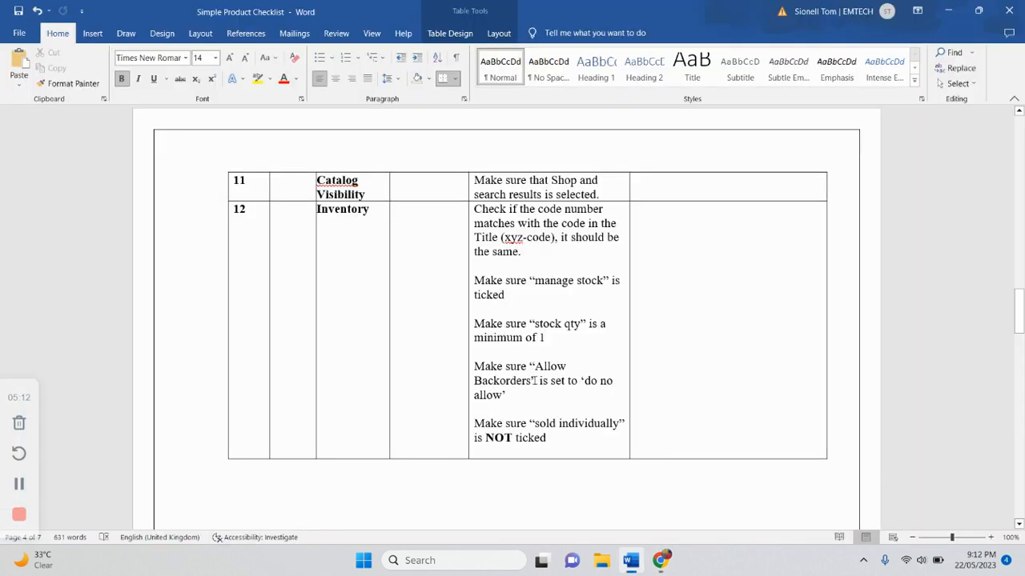
- Check the backorders and sold individually settings against the checklist's inventory rules
key(alt+Tab)
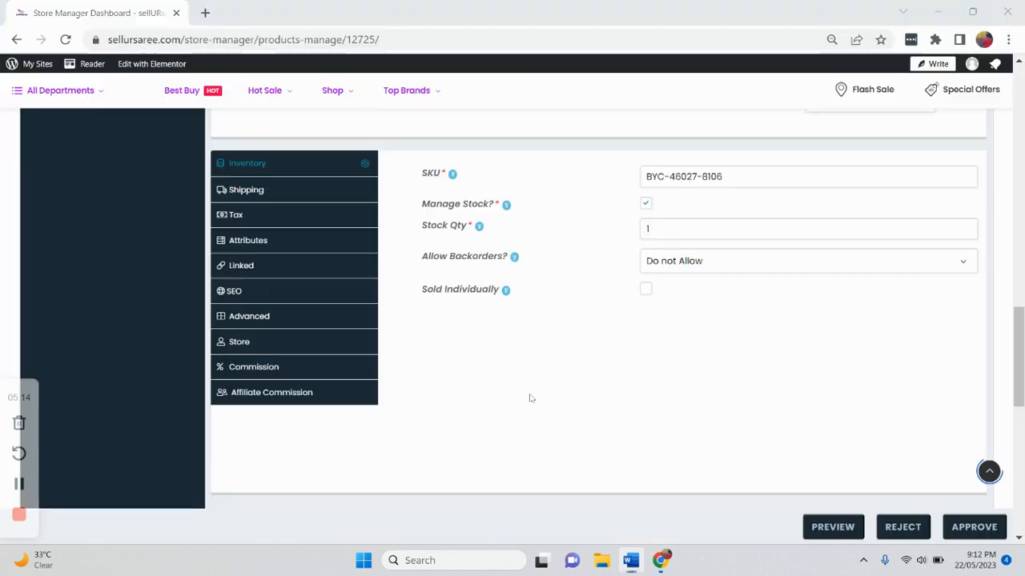
click(657, 268)
click(688, 281)
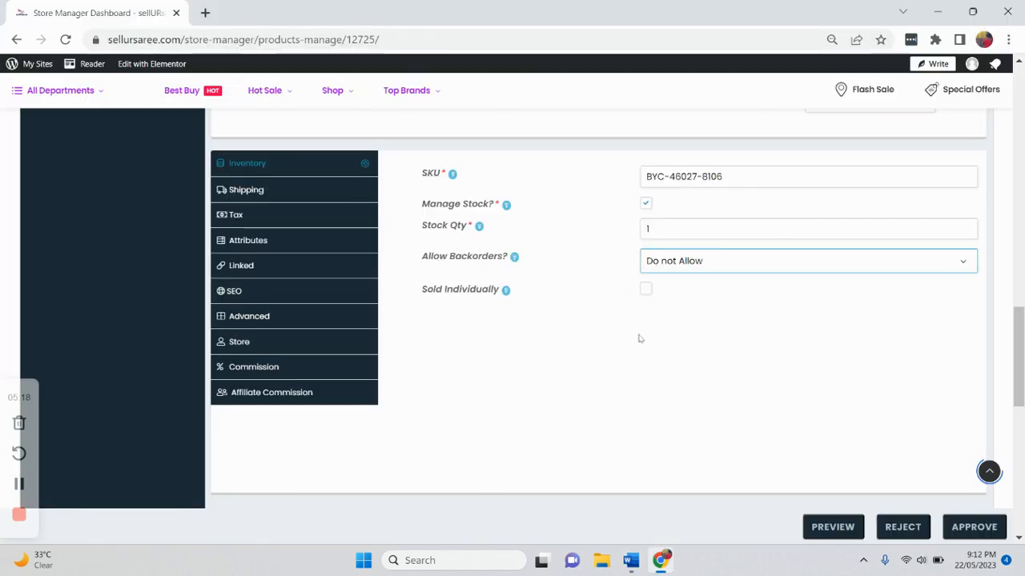
key(alt+Tab)
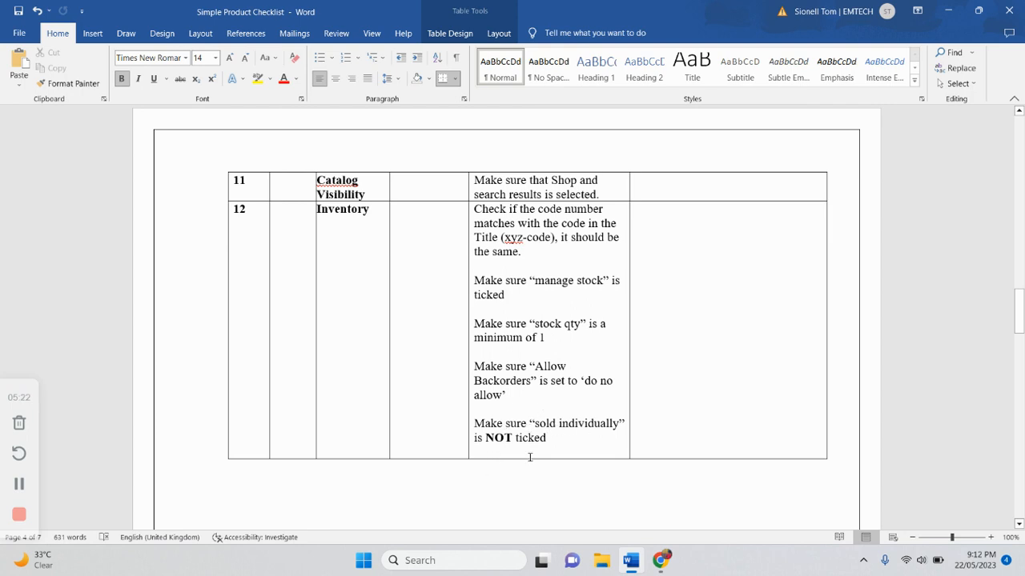
key(alt+Tab)
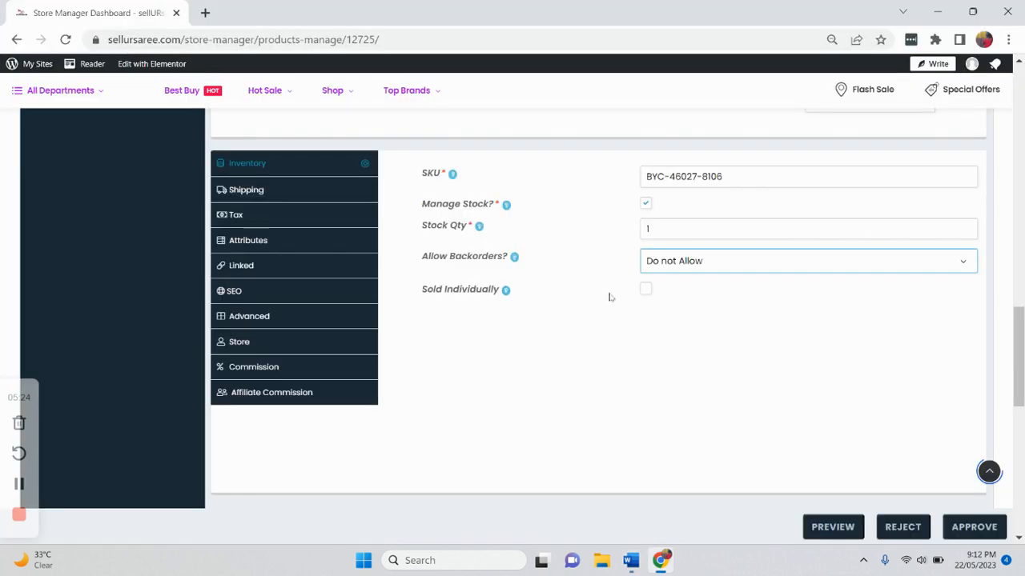
key(alt+Tab)
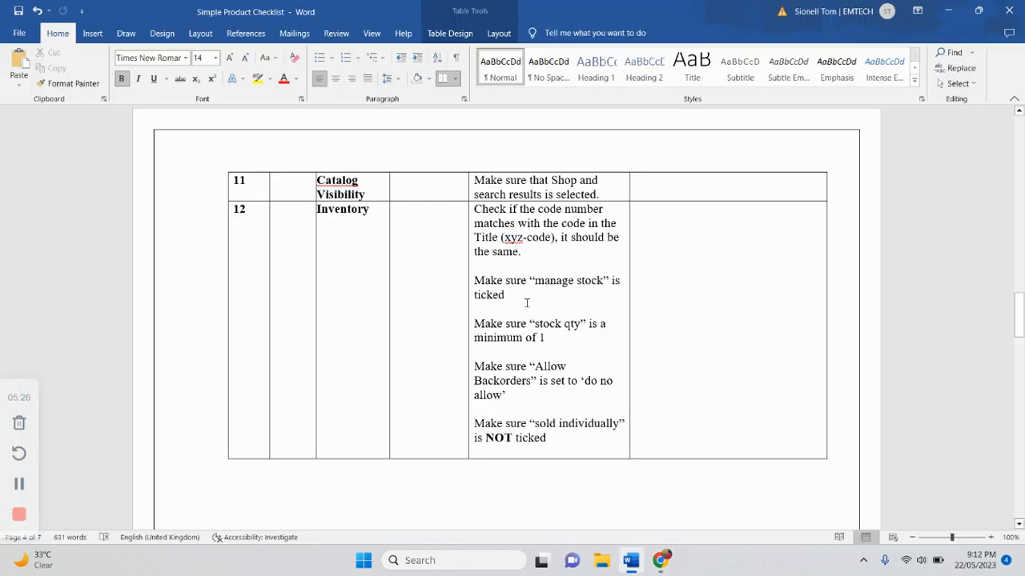
- Read the checklist's attribute rules and review the product's attribute list
scroll(527, 302, down, 8)
scroll(527, 302, down, 3)
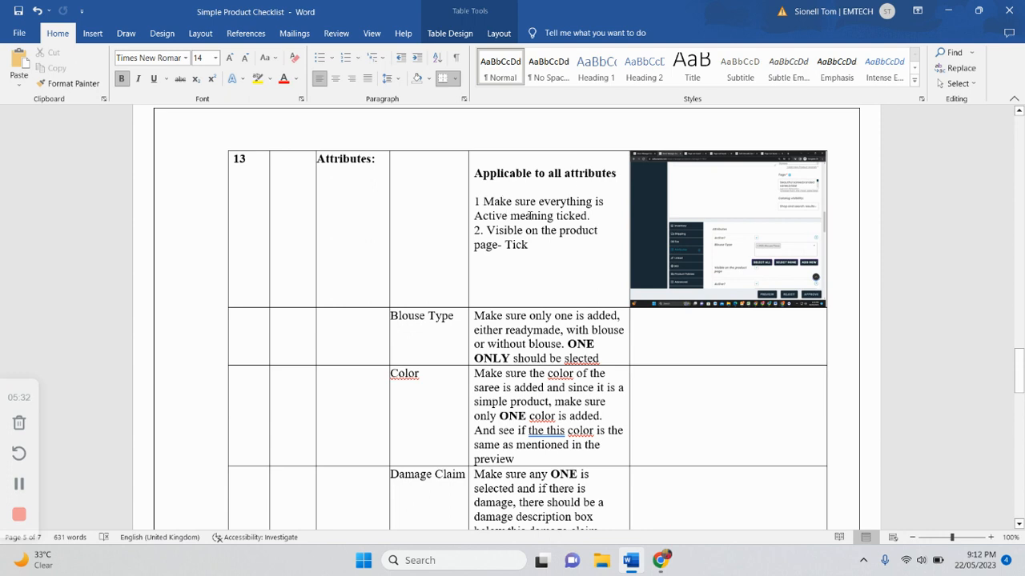
key(alt+Tab)
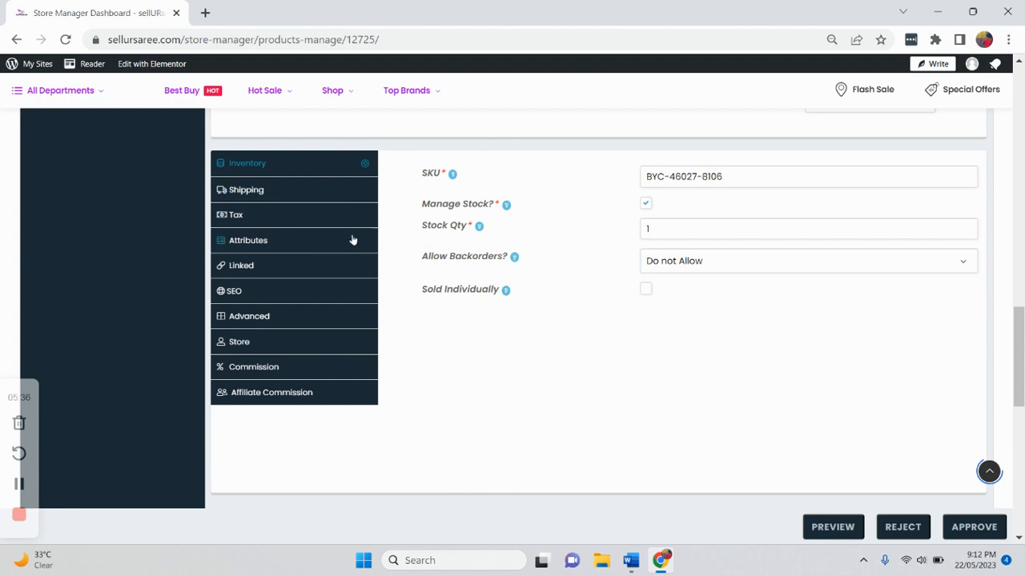
click(352, 241)
scroll(437, 202, down, 1)
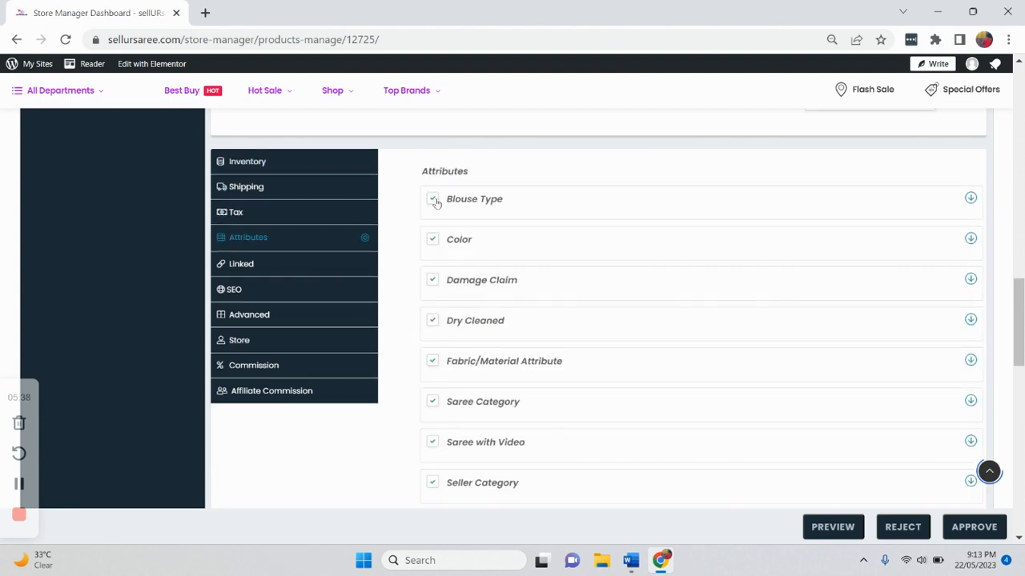
scroll(436, 203, down, 3)
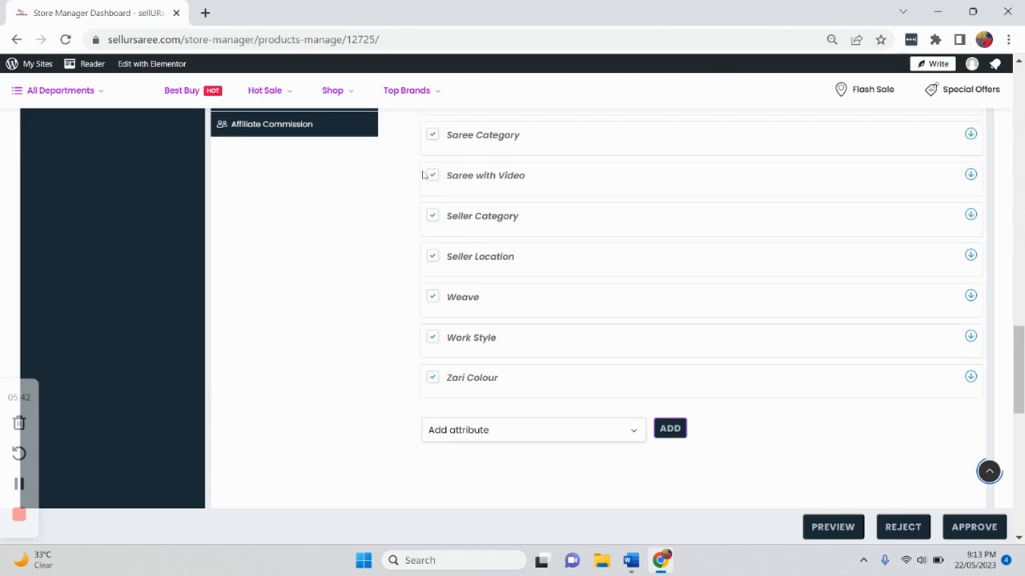
scroll(424, 175, up, 3)
scroll(424, 175, up, 1)
key(alt+Tab)
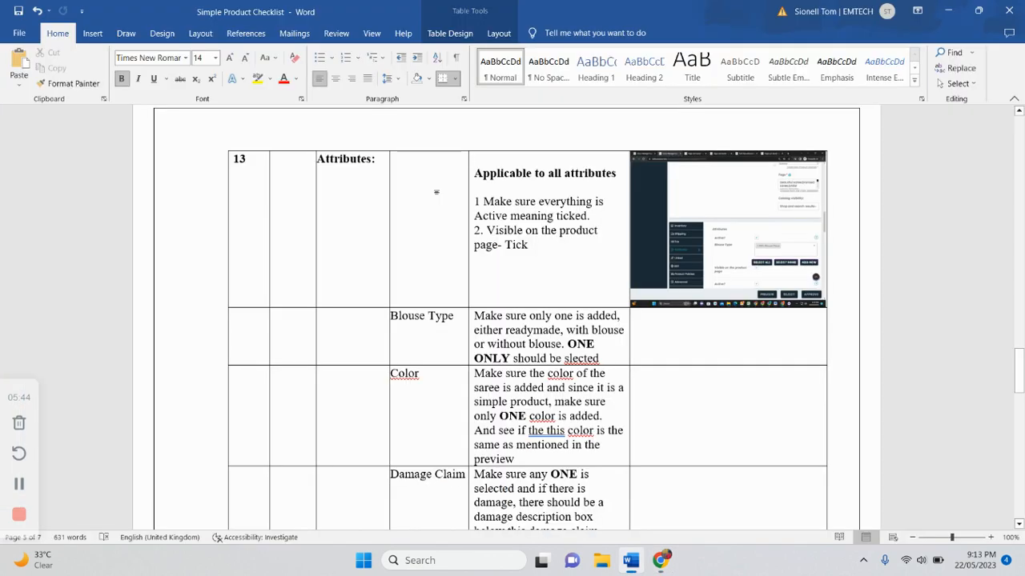
scroll(475, 339, down, 1)
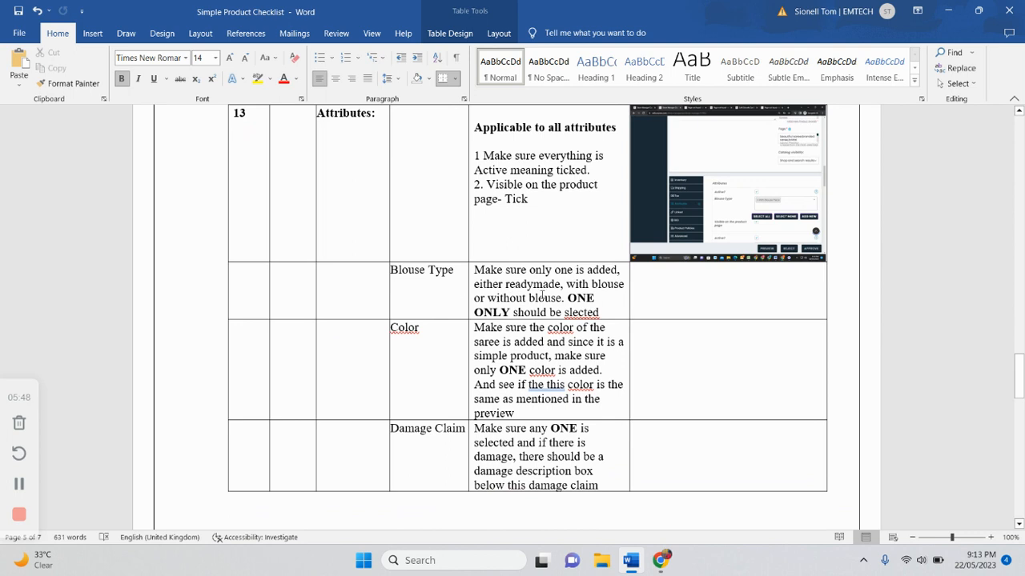
key(alt+Tab)
scroll(543, 299, down, 1)
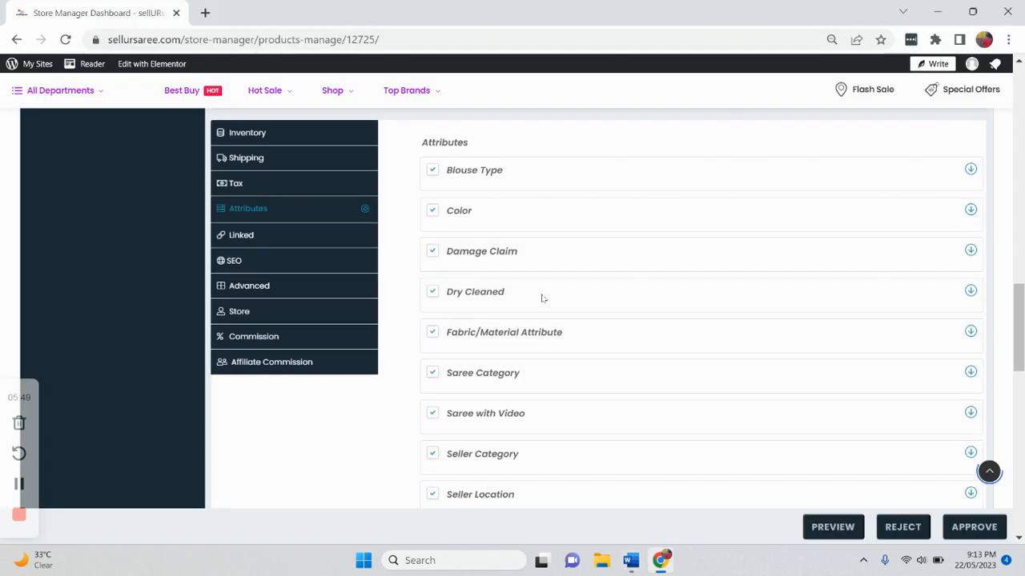
- Add and then remove Readymade Blouse in the Blouse Type attribute, leaving With Blouse Piece
click(970, 170)
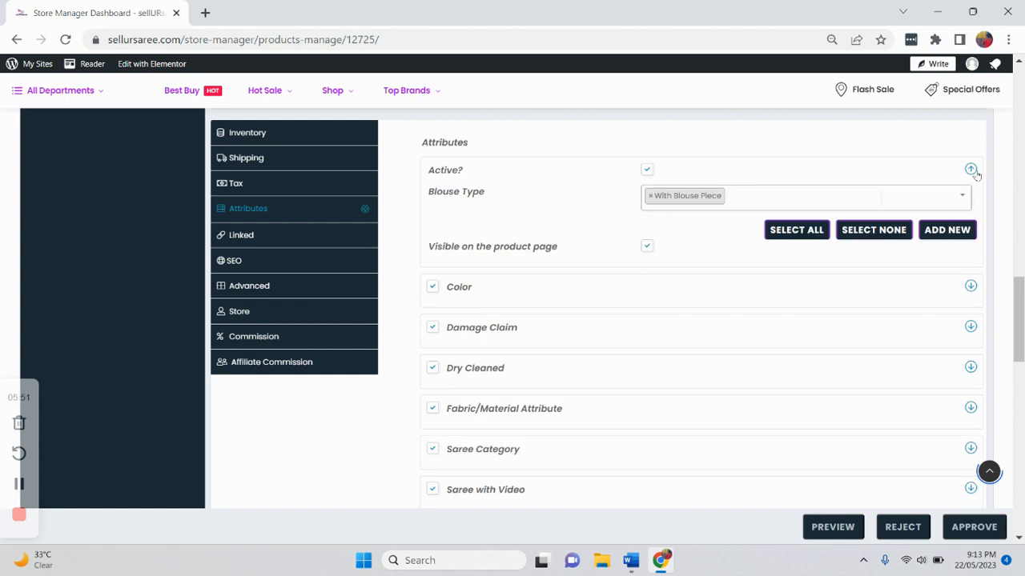
click(768, 208)
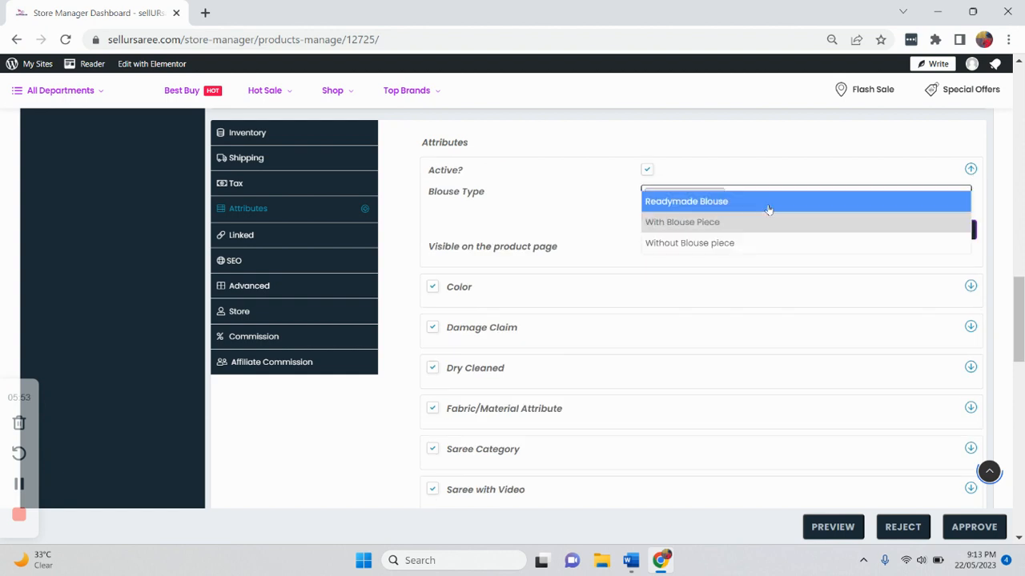
click(720, 209)
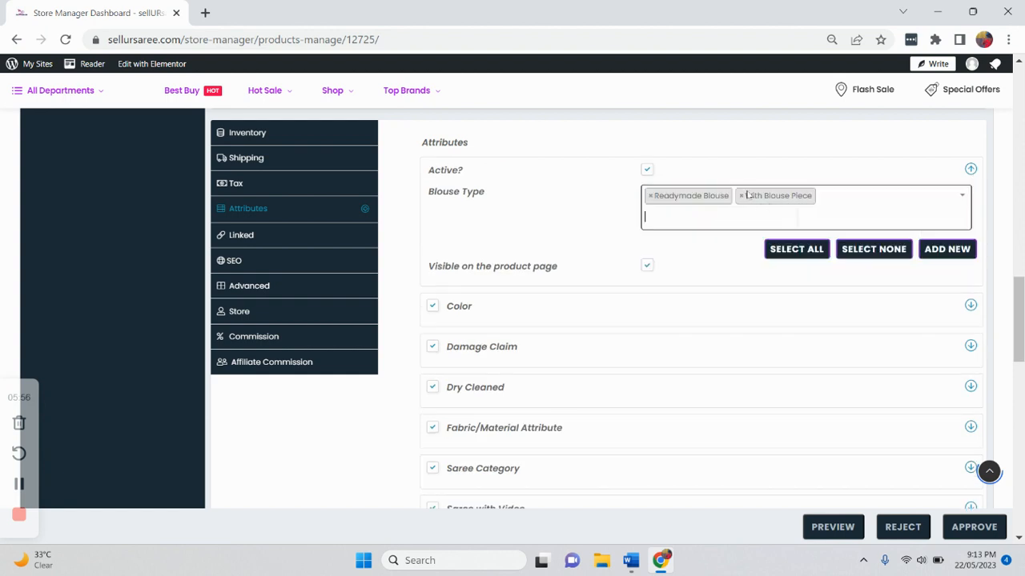
click(652, 198)
click(563, 196)
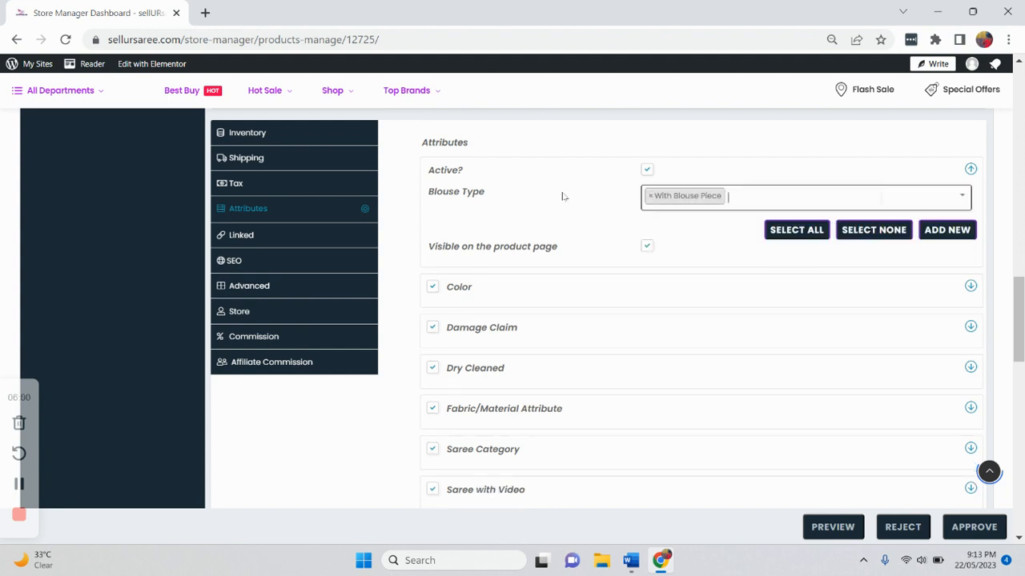
click(969, 171)
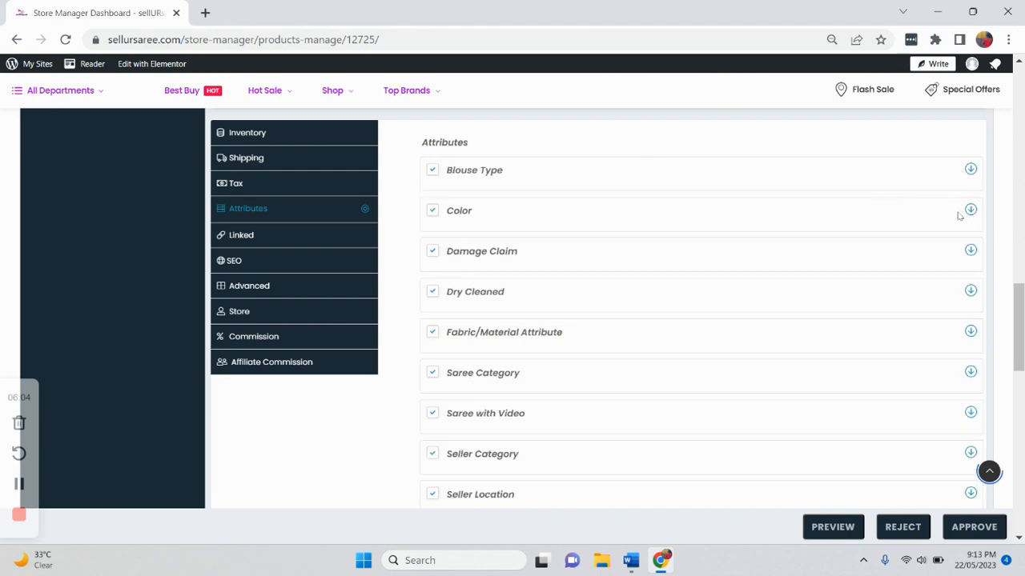
- Compare the Color, Damage Claim and Dry Cleaned attribute values against the checklist's rules
key(alt+Tab)
scroll(723, 312, down, 2)
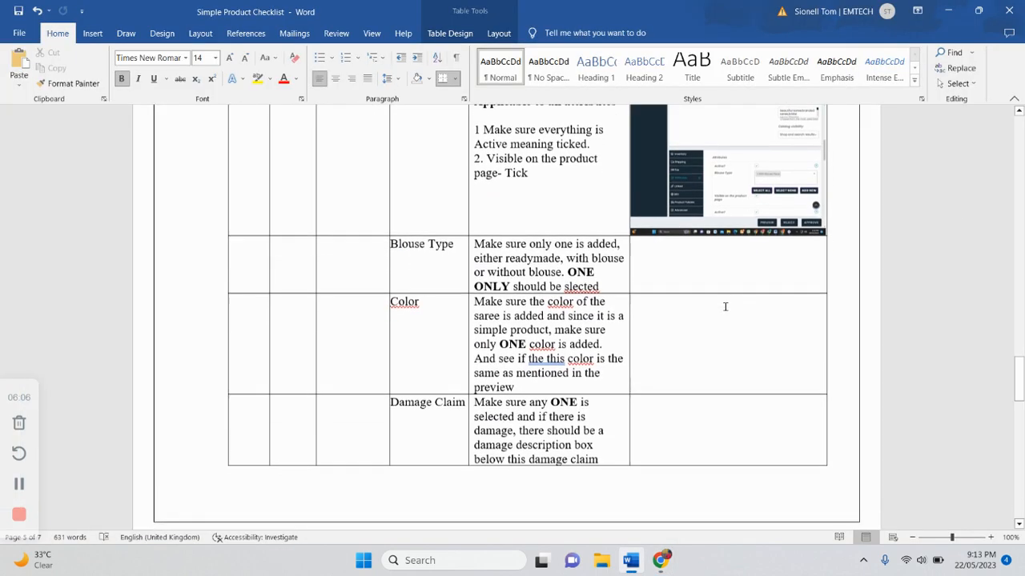
key(alt+Tab)
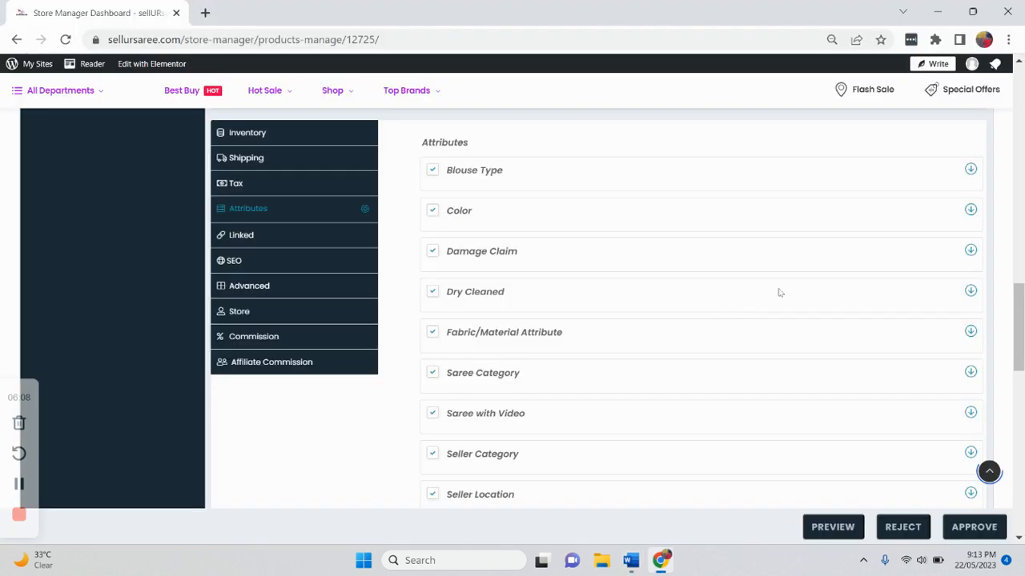
click(969, 213)
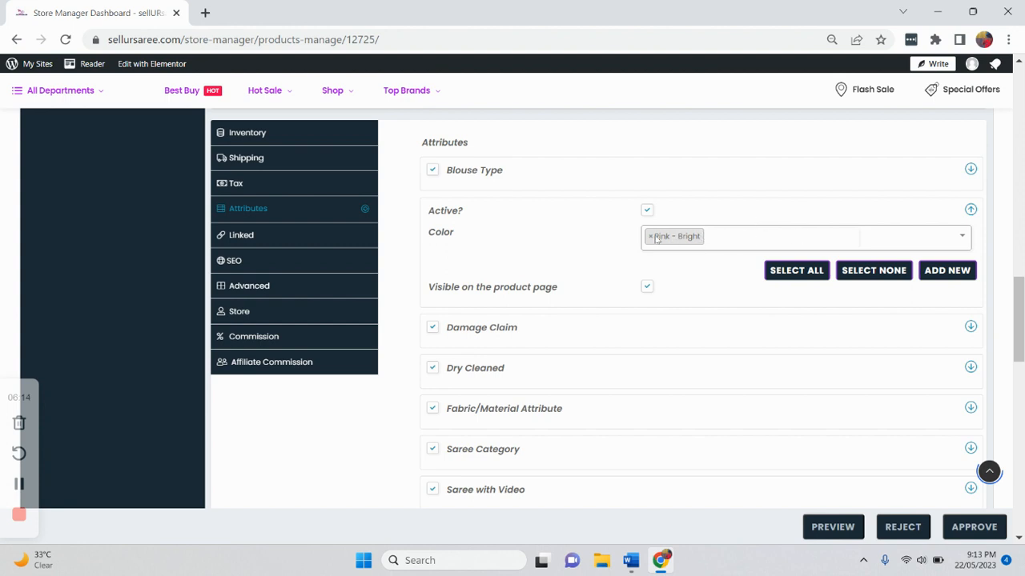
click(969, 210)
click(971, 250)
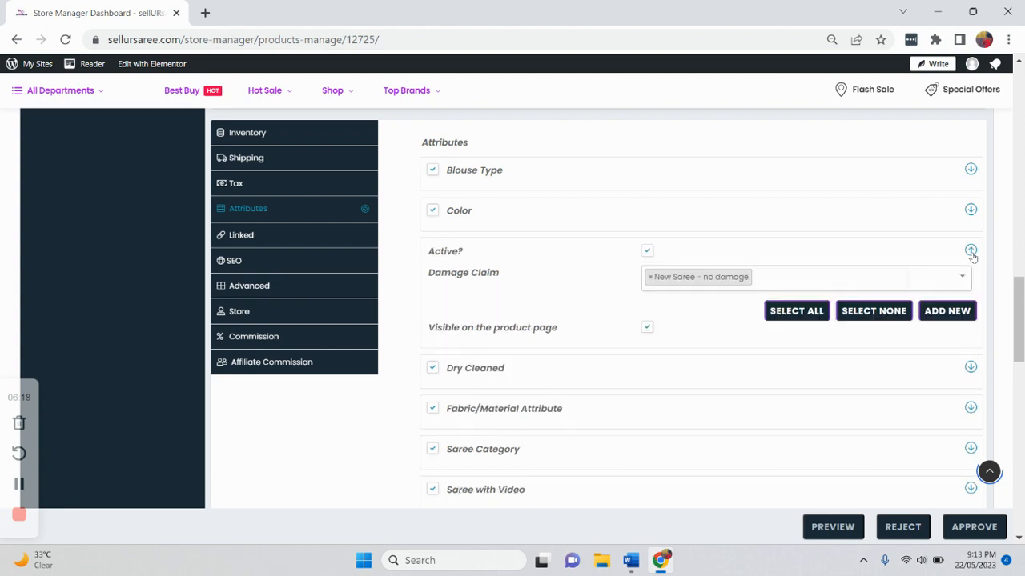
scroll(973, 257, down, 1)
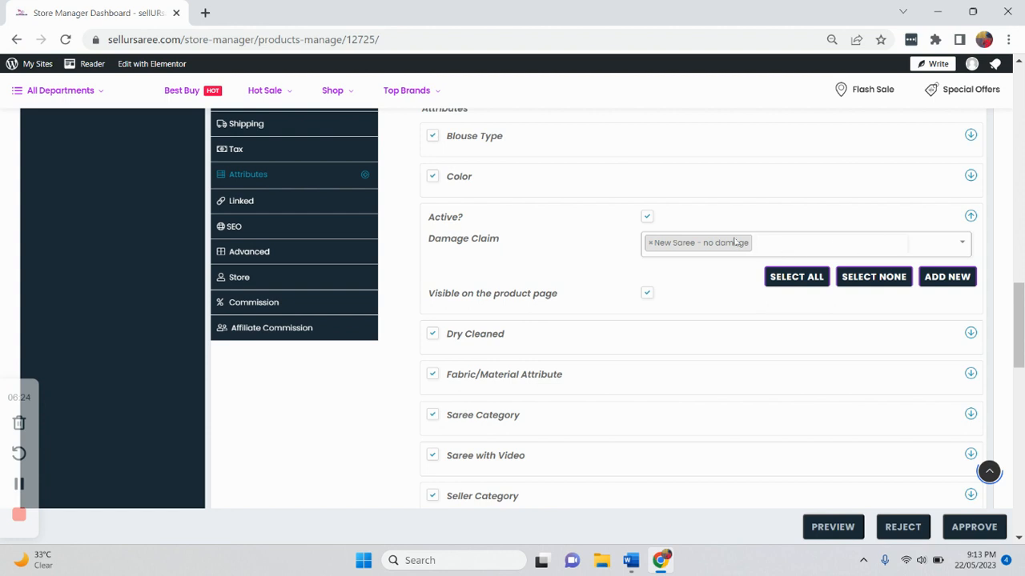
click(971, 219)
click(971, 258)
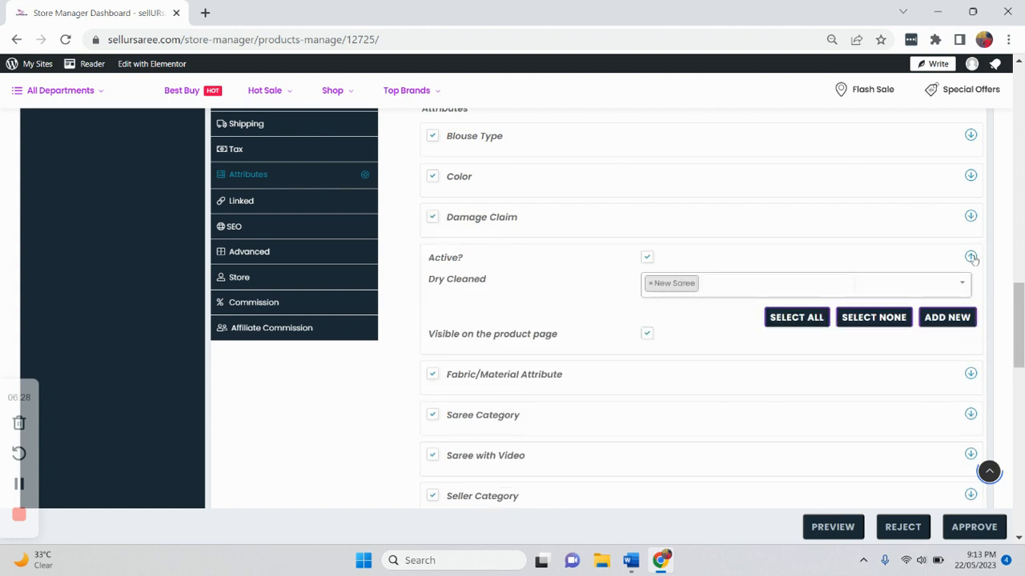
click(971, 258)
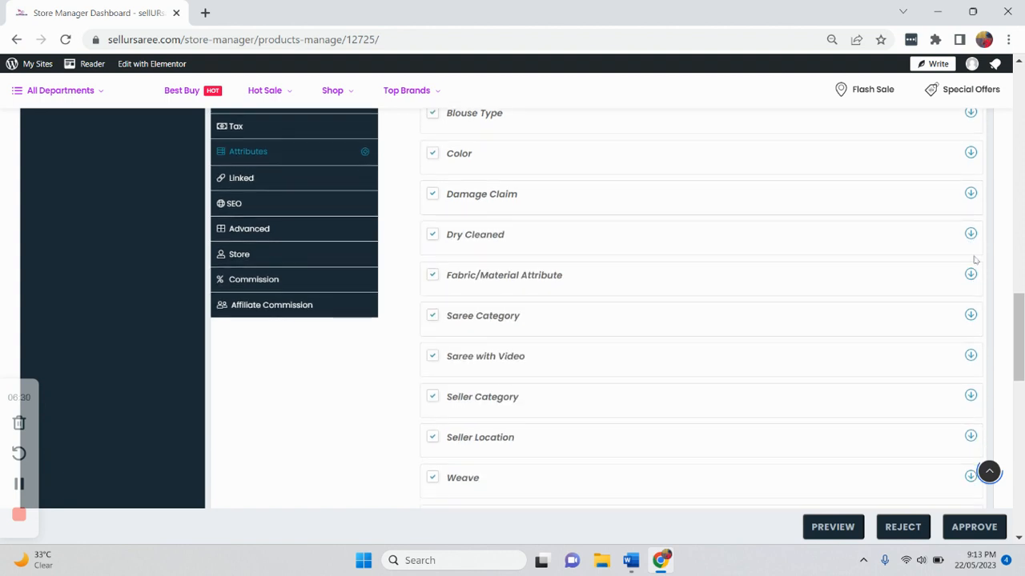
- Re-examine the Damage Claim, Dry Cleaned and Fabric/Material attribute values
scroll(927, 156, up, 1)
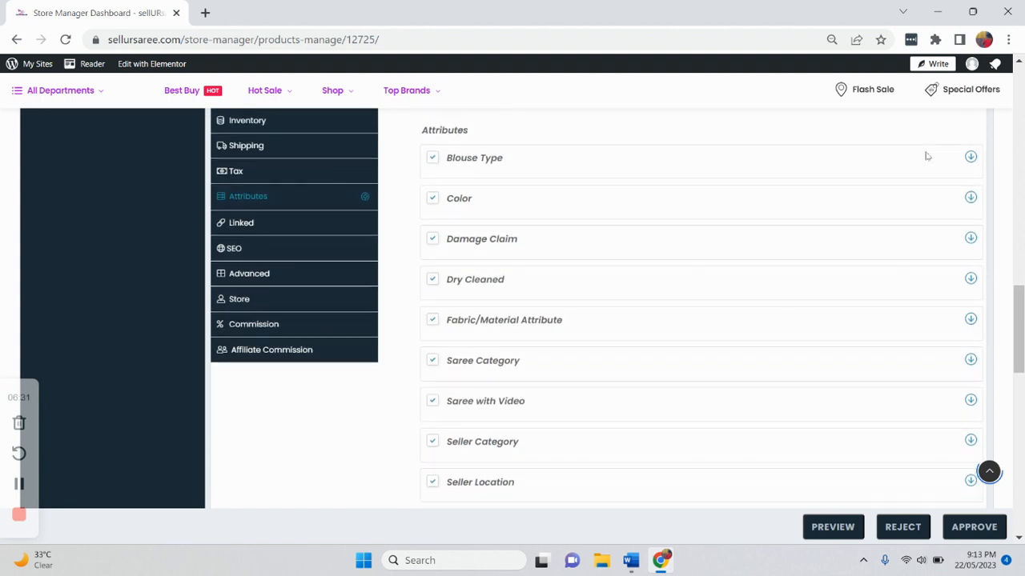
click(971, 238)
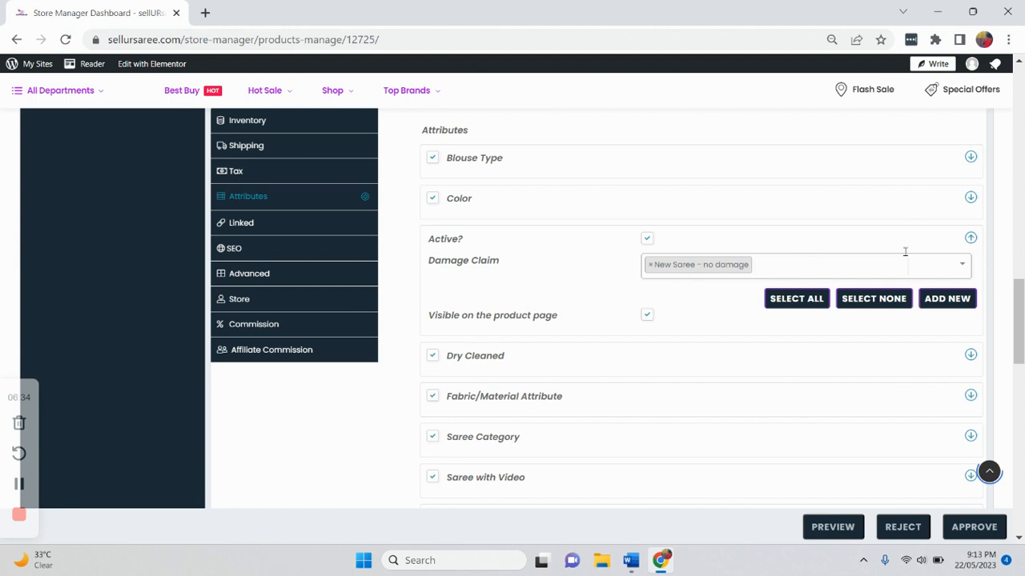
click(970, 239)
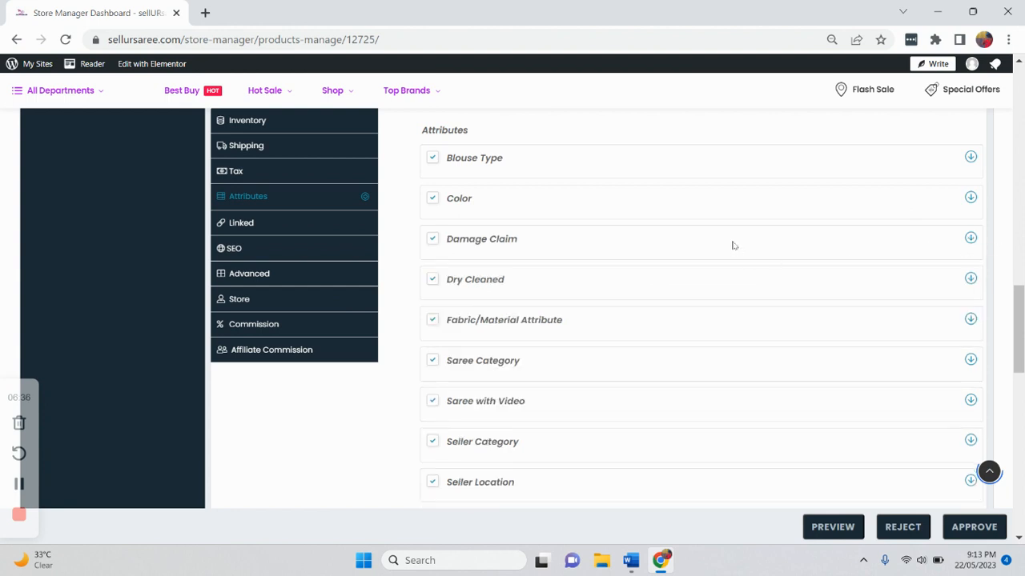
scroll(732, 245, down, 3)
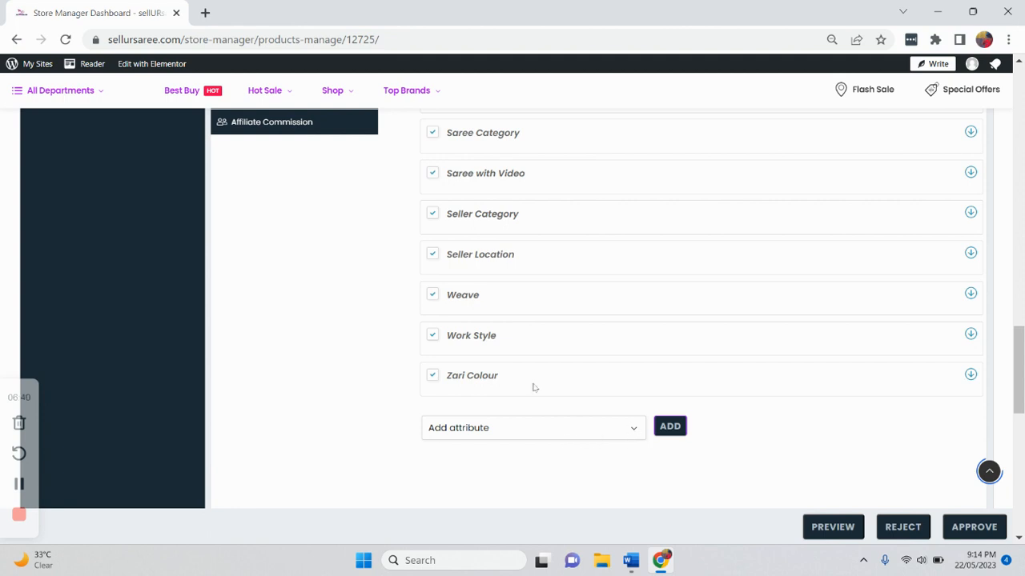
scroll(434, 219, up, 2)
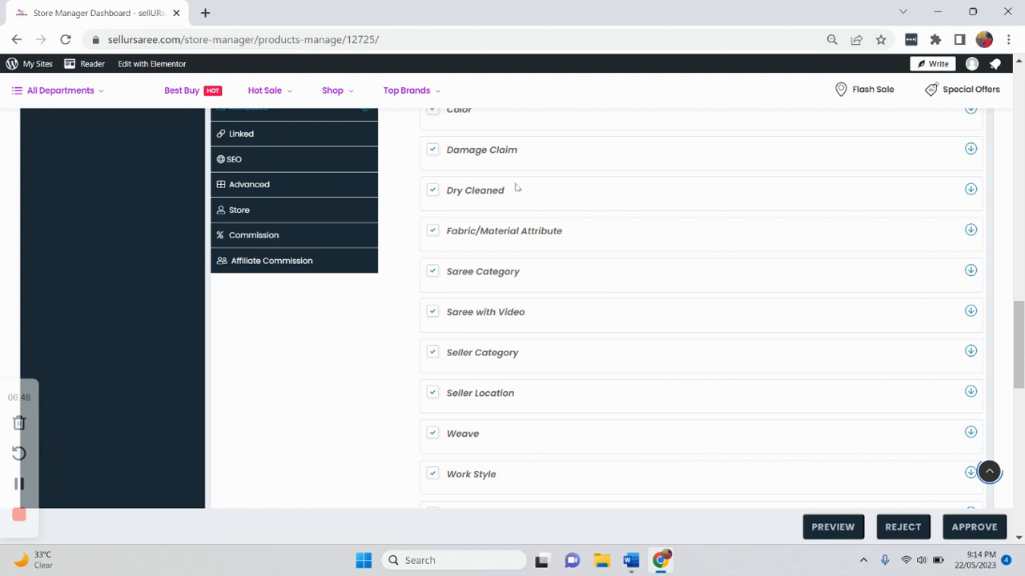
scroll(549, 208, down, 1)
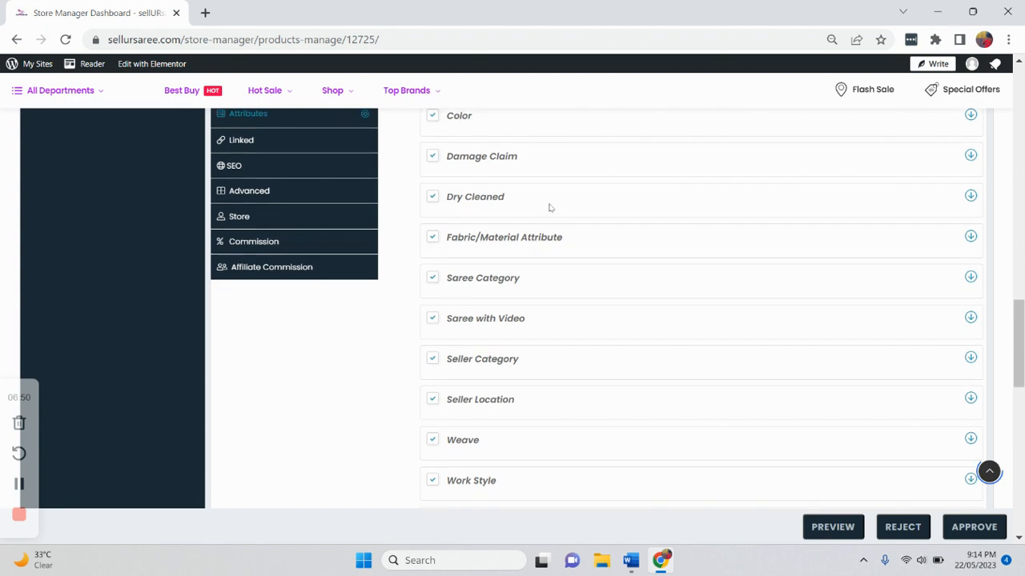
click(969, 198)
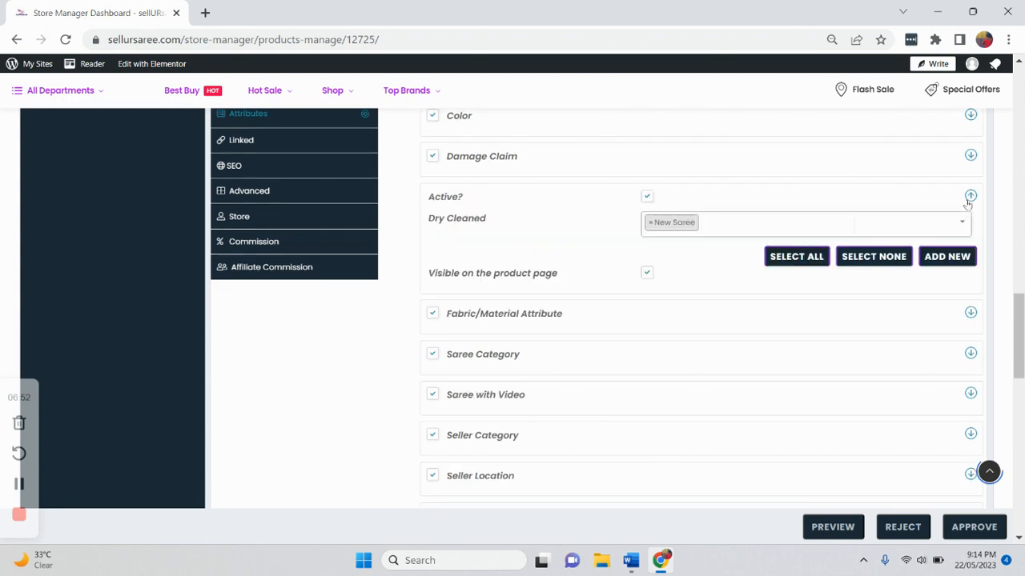
click(969, 198)
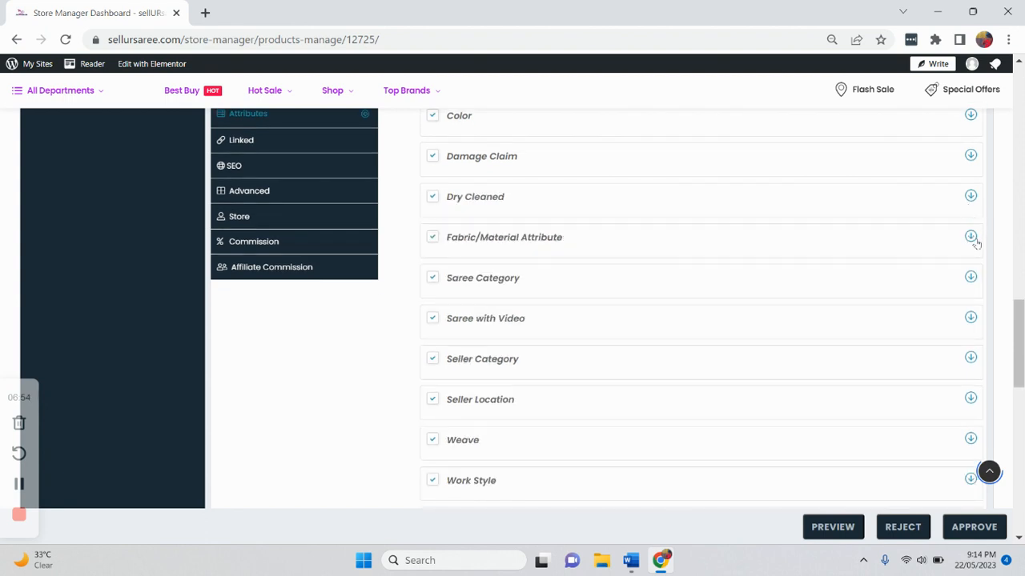
click(971, 238)
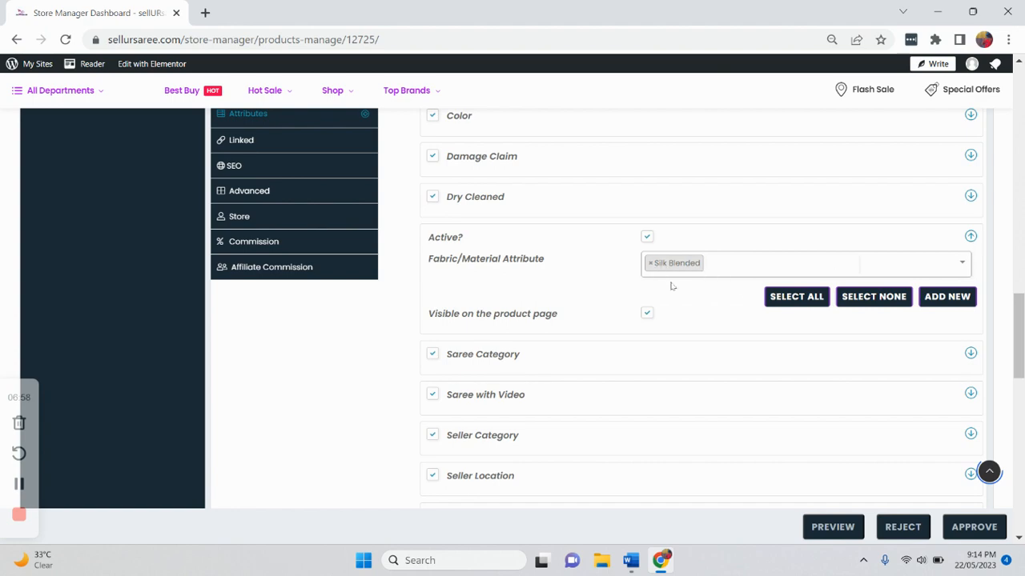
- Compare the Fabric/Material attribute value with the fabric ticked in the product's Categories list
scroll(672, 286, up, 10)
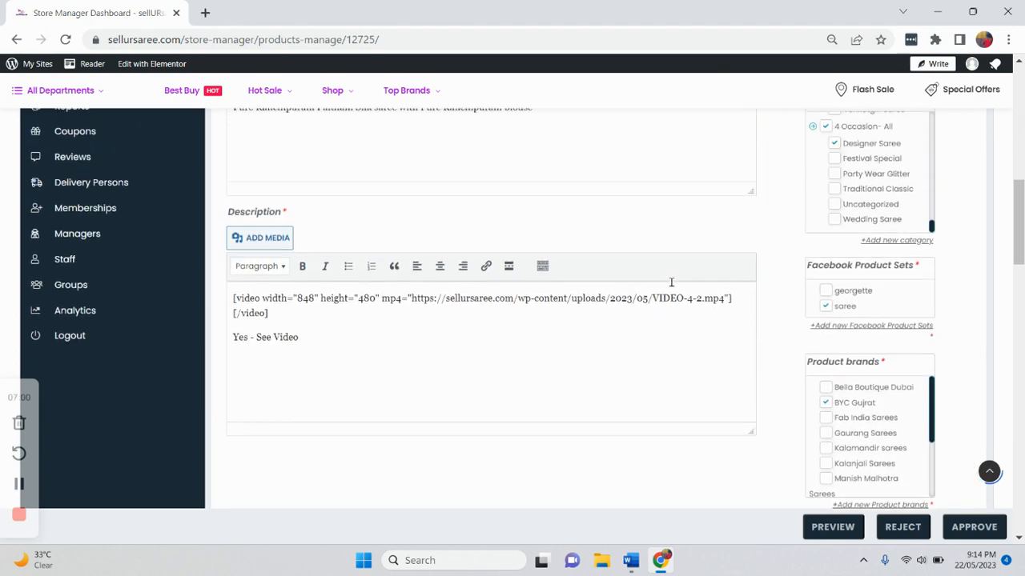
scroll(672, 282, up, 1)
scroll(840, 276, up, 6)
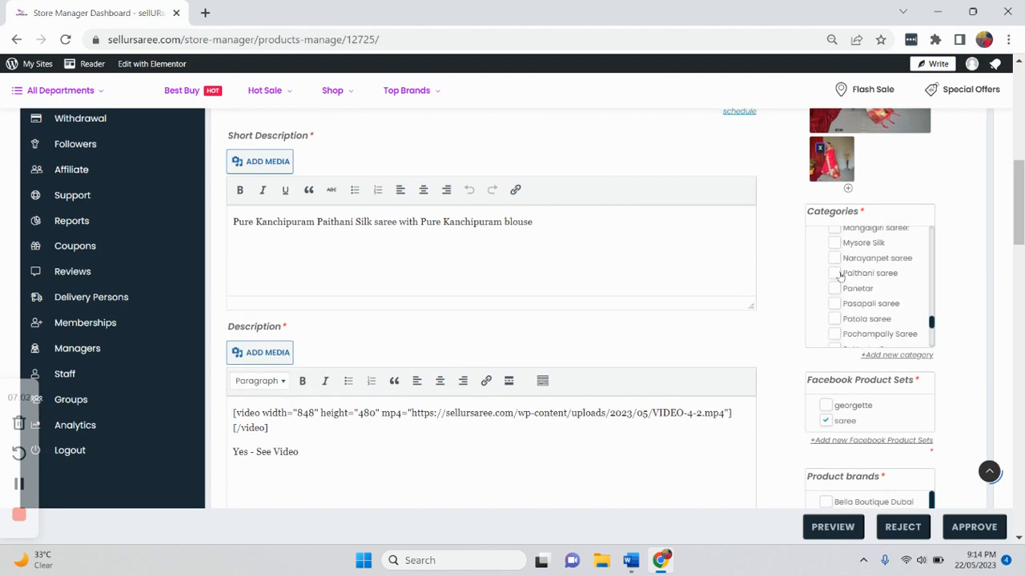
scroll(840, 276, up, 5)
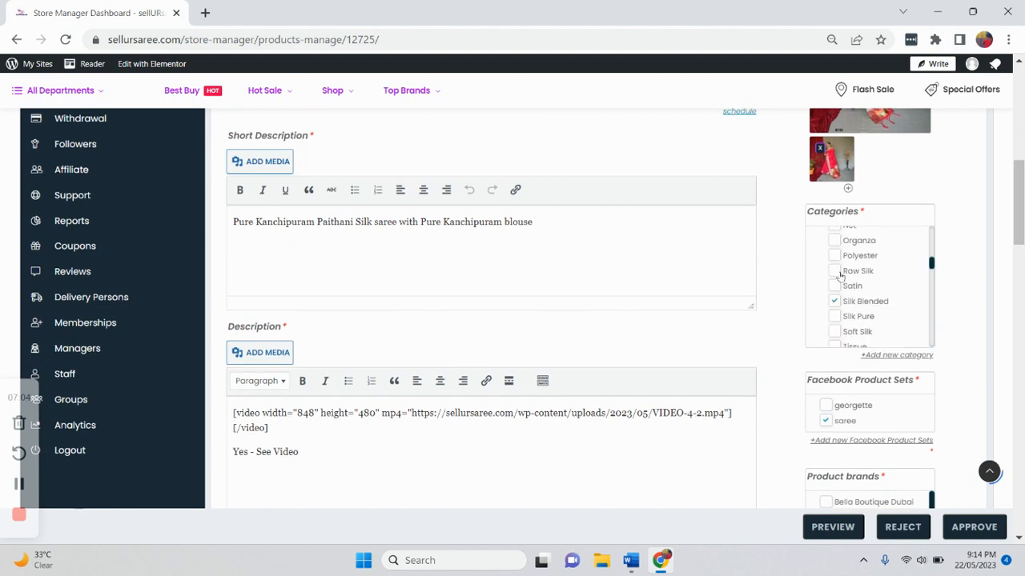
scroll(840, 276, up, 3)
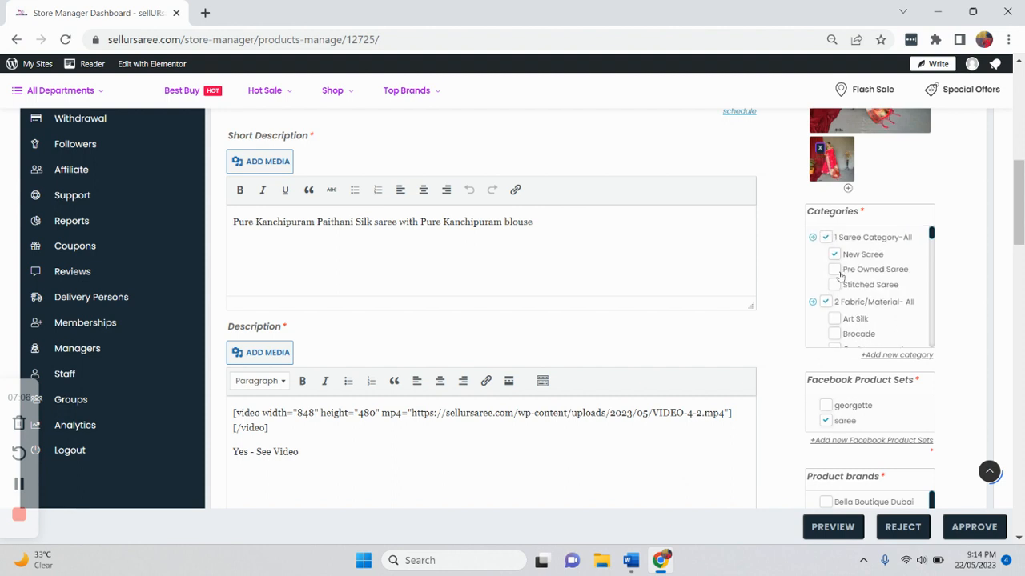
scroll(921, 315, down, 8)
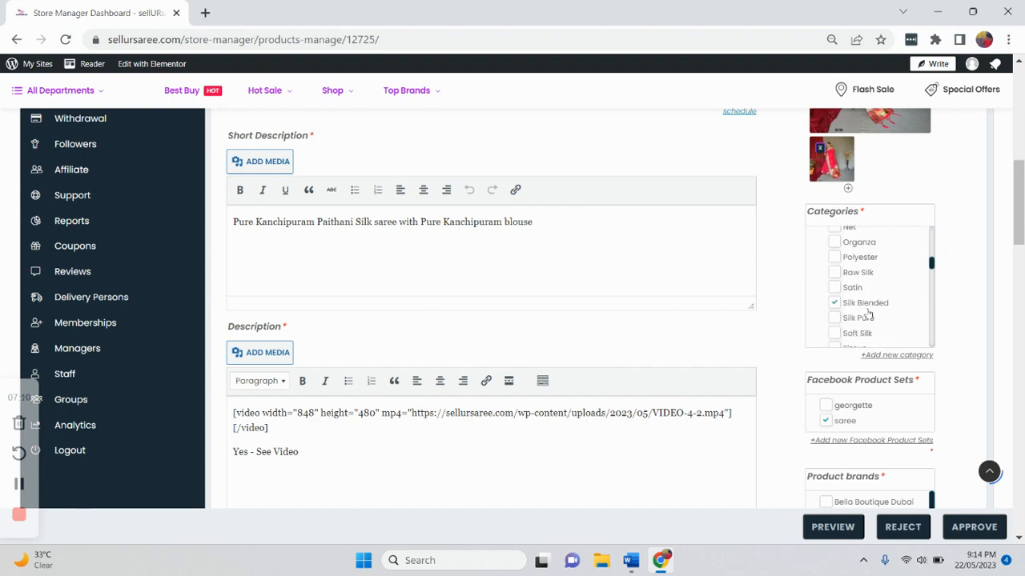
scroll(869, 315, down, 3)
scroll(729, 325, down, 10)
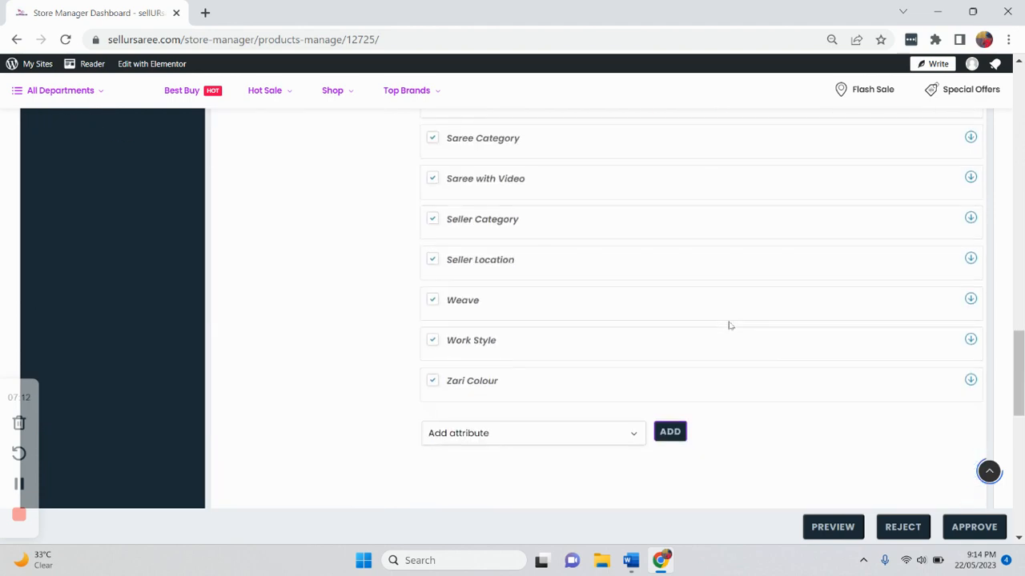
- Check the Saree Category and Saree with Video attribute values against the categories and the description's video
scroll(730, 325, up, 2)
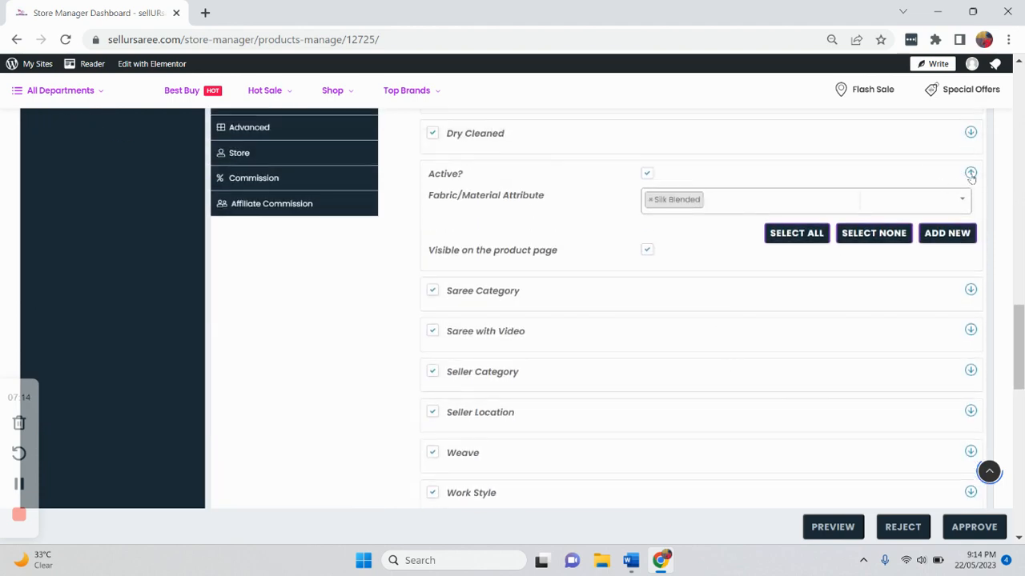
click(970, 173)
click(970, 215)
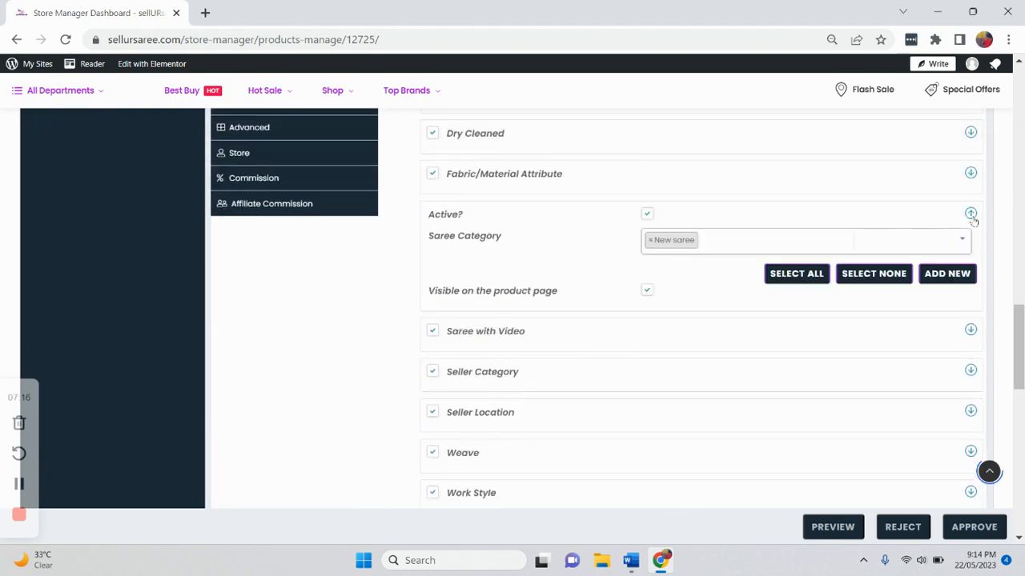
click(970, 214)
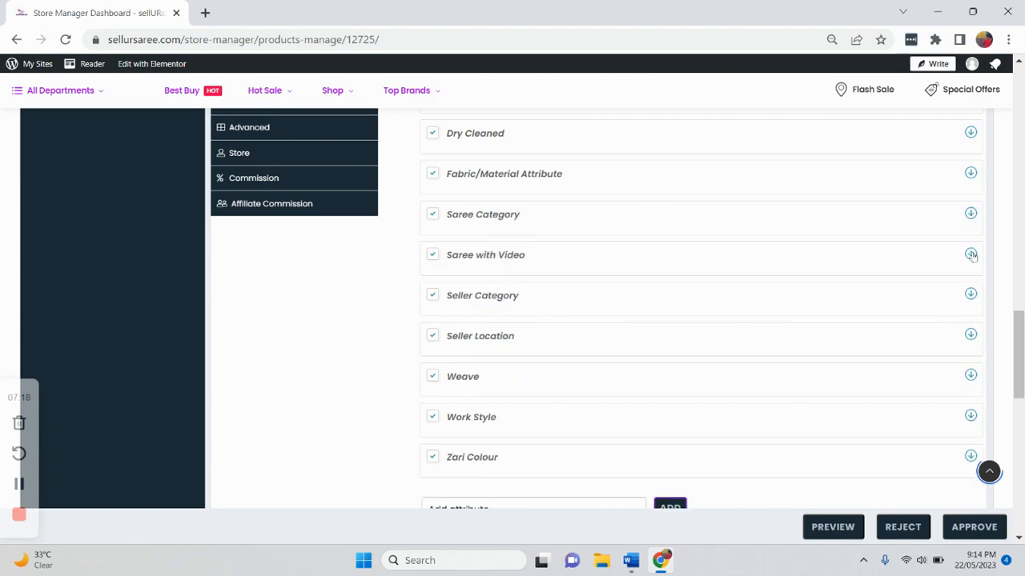
click(970, 254)
scroll(675, 268, up, 10)
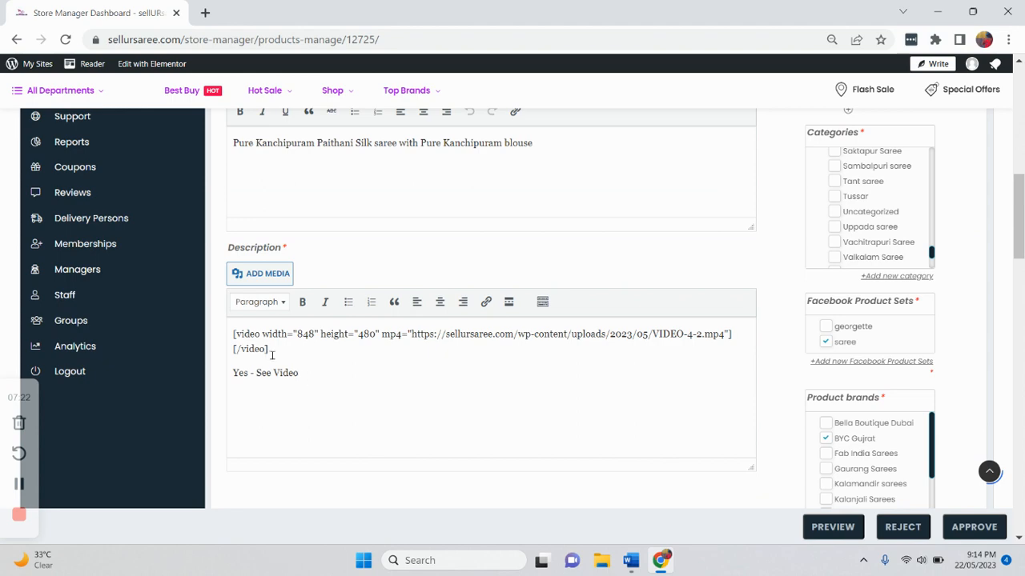
scroll(566, 411, down, 10)
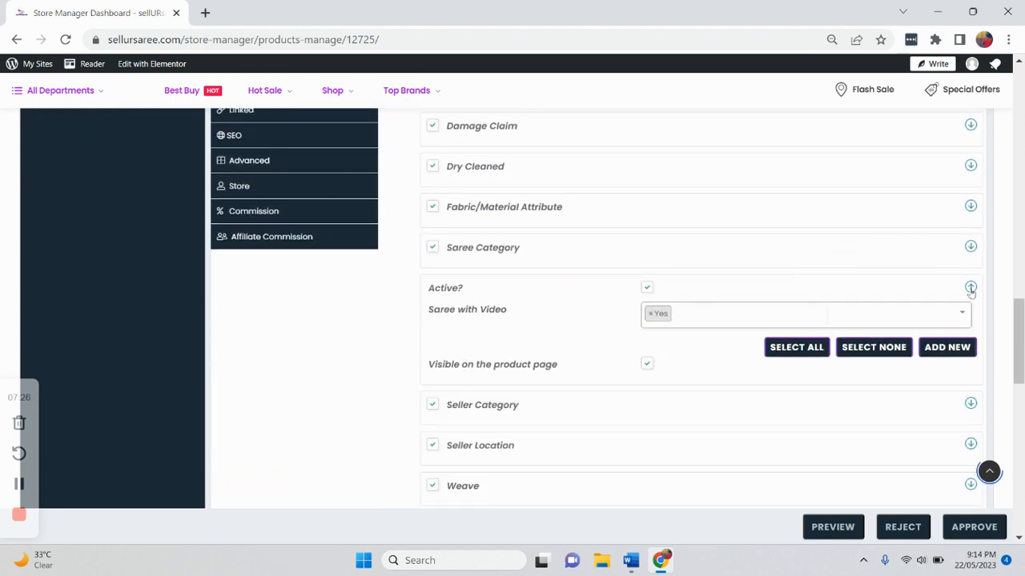
- Review the Saree with Video, Seller Category and Seller Location attribute values
click(971, 288)
click(970, 327)
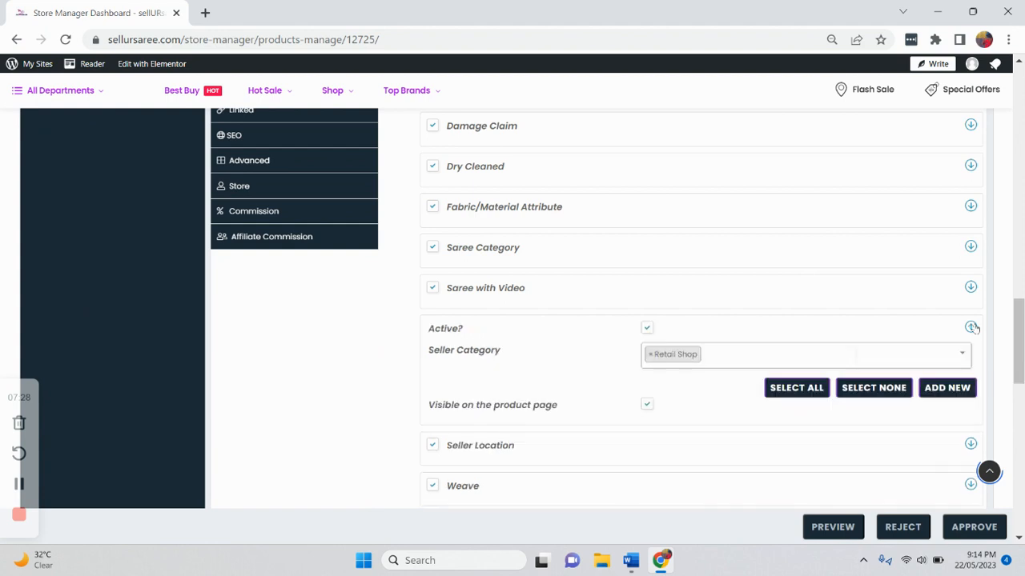
click(970, 305)
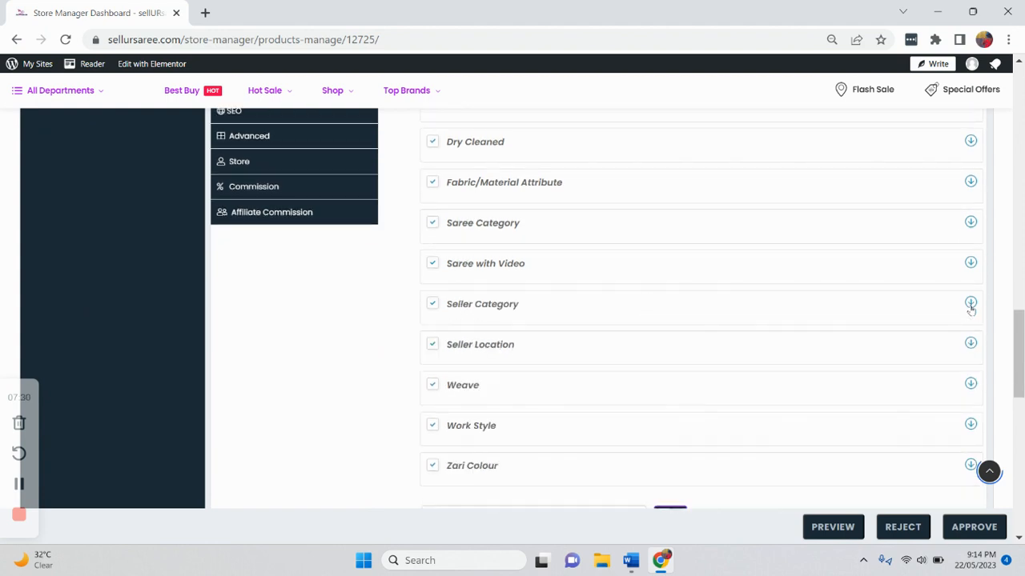
click(970, 343)
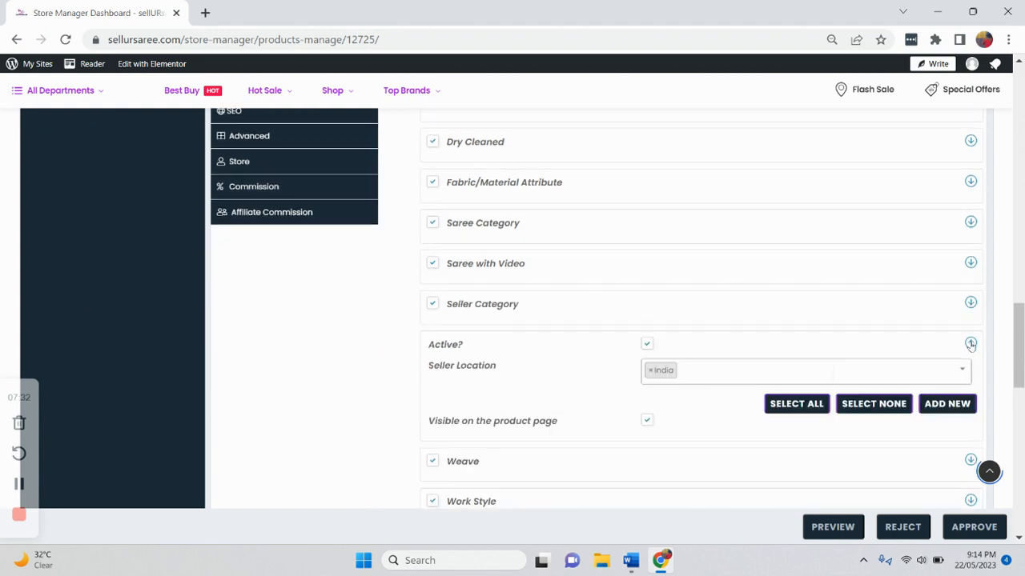
click(970, 344)
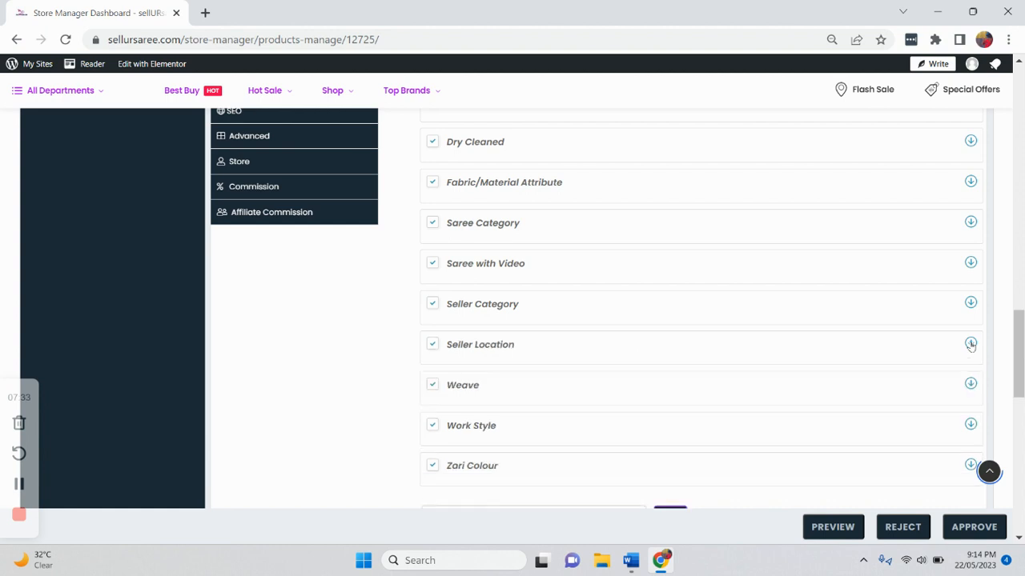
click(970, 385)
- Compare the Weave attribute value with the weave ticked in the Categories list
scroll(847, 362, up, 10)
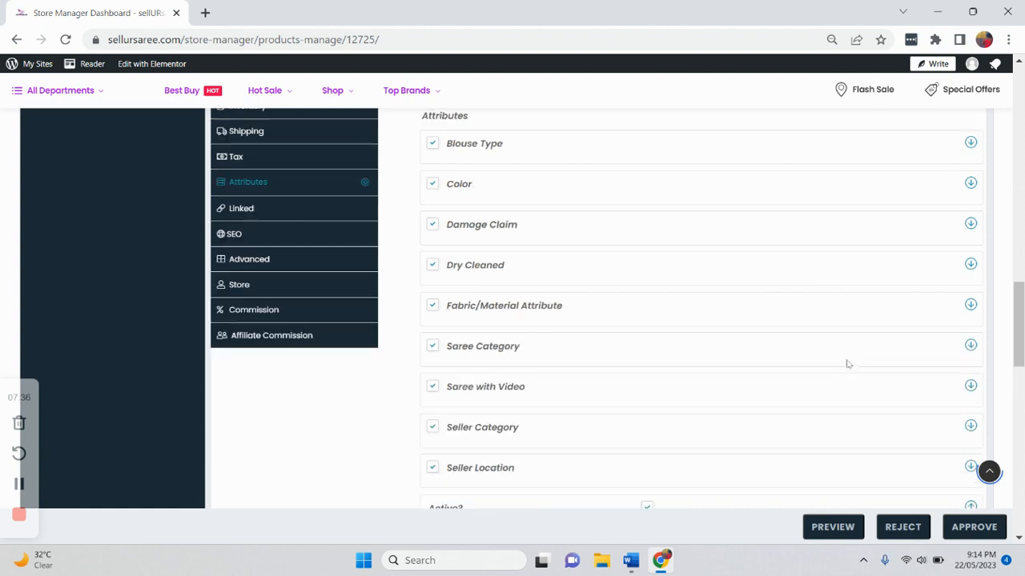
scroll(832, 240, up, 3)
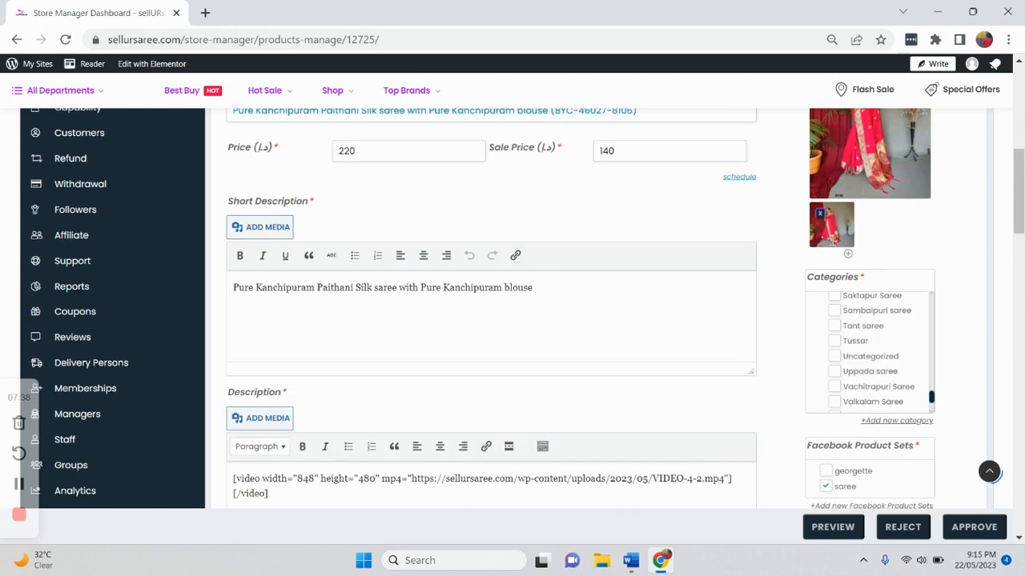
scroll(853, 322, up, 10)
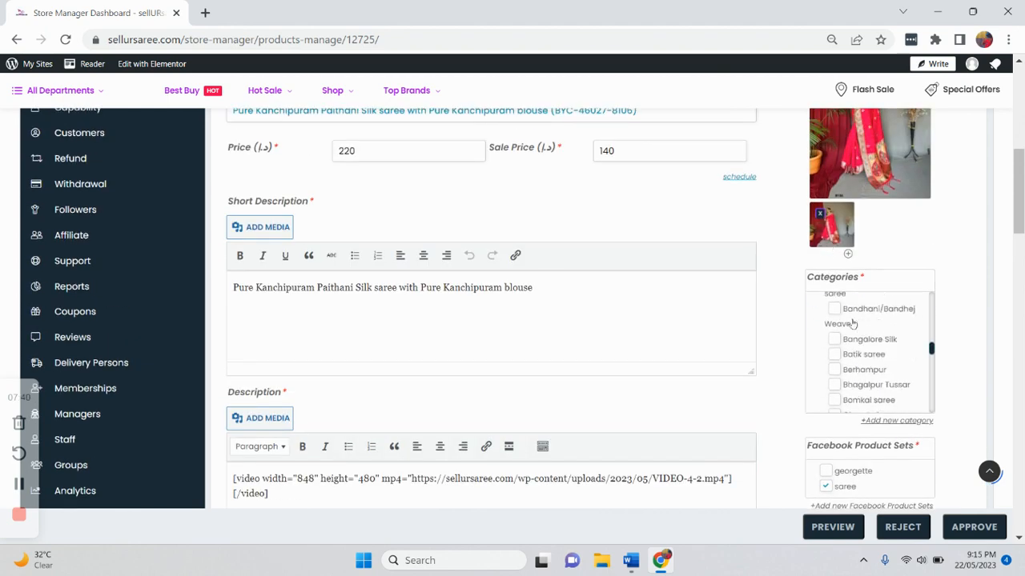
scroll(853, 323, up, 5)
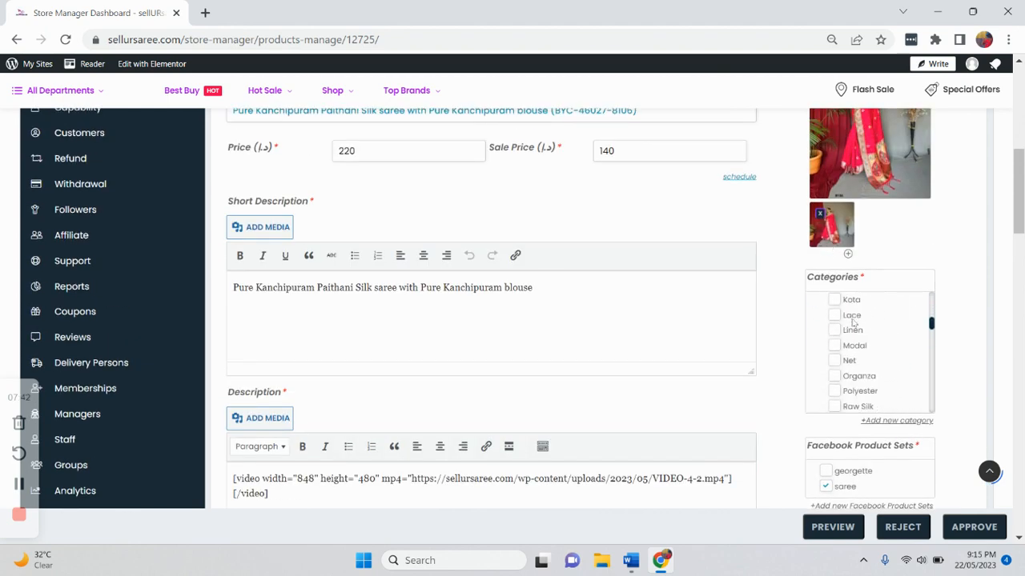
scroll(853, 323, down, 2)
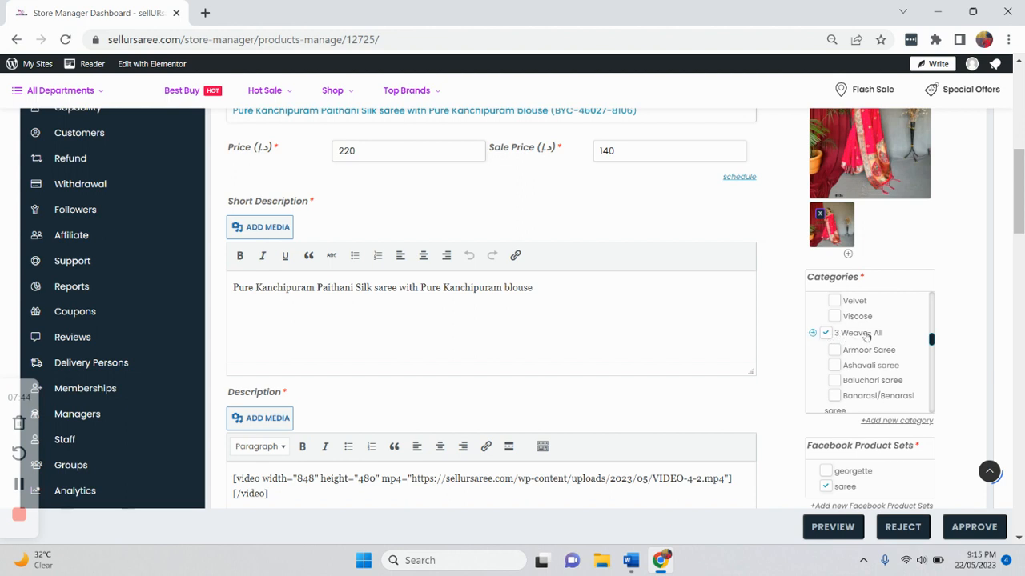
scroll(865, 338, down, 5)
scroll(867, 338, down, 6)
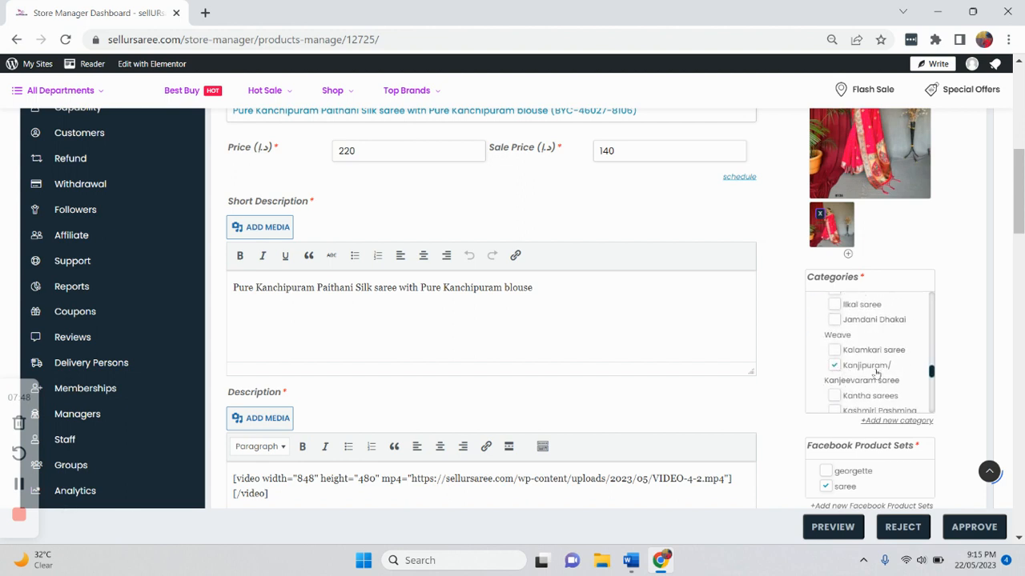
scroll(700, 407, down, 15)
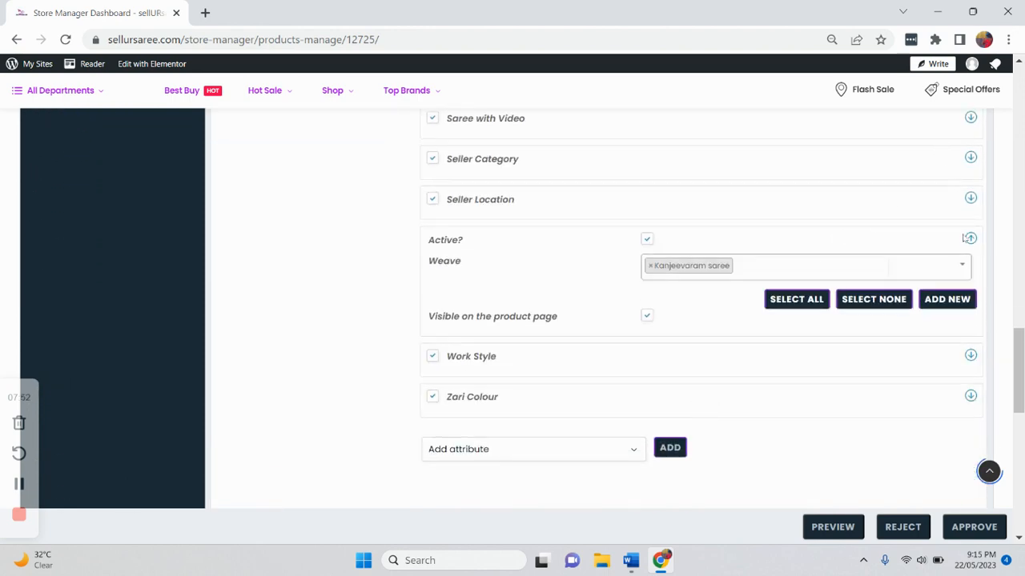
- Review the Weave, Work Style and Zari Colour attribute values
click(970, 239)
click(970, 280)
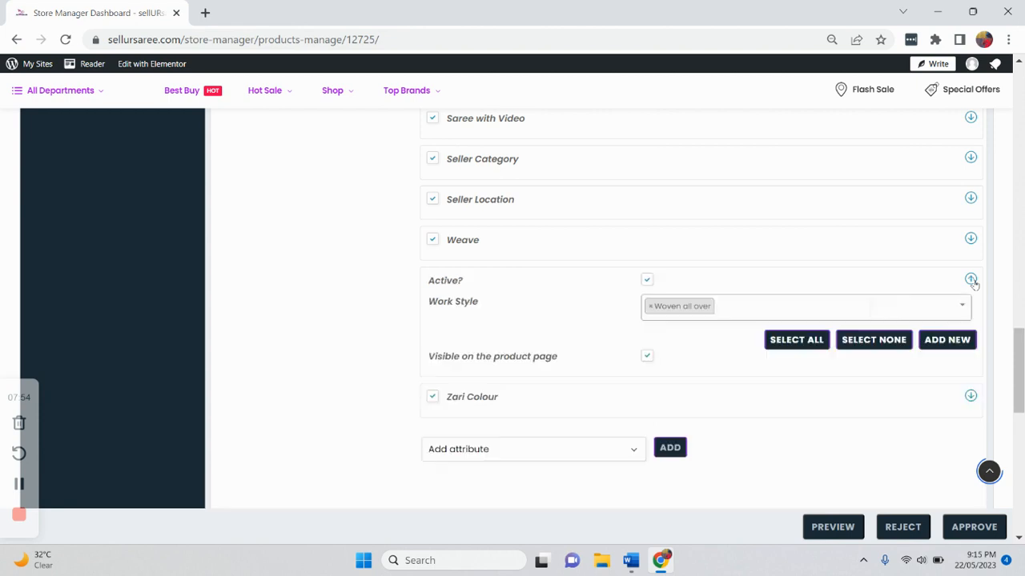
click(971, 280)
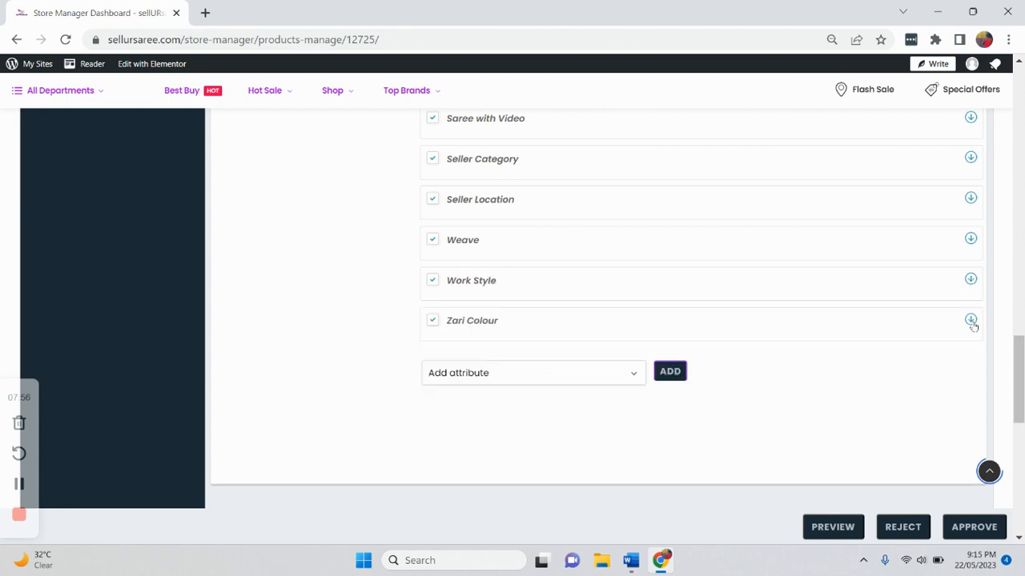
click(970, 320)
click(970, 321)
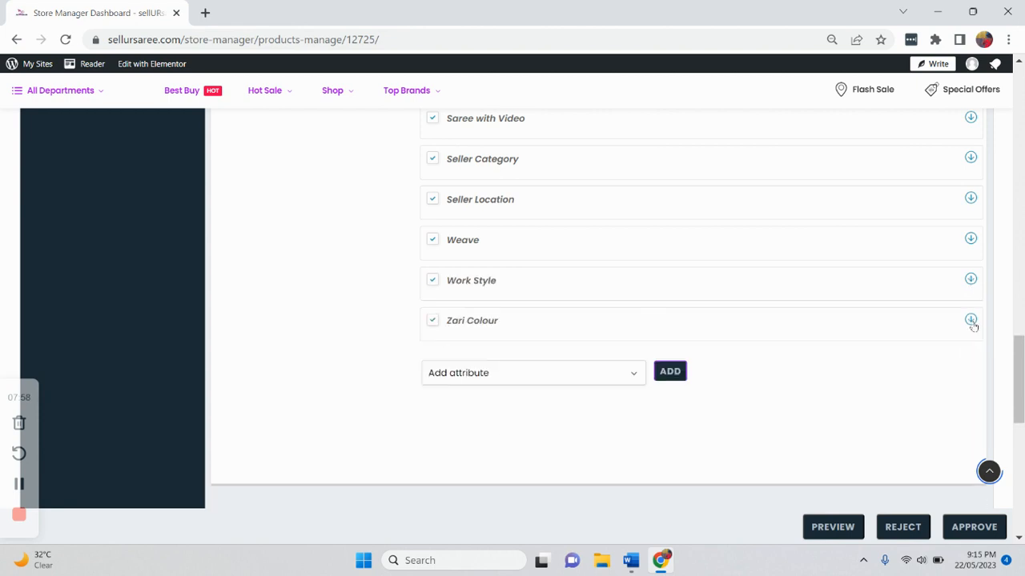
- Switch to the Word checklist and read the remaining attribute, SEO, product policy and affiliate commission rules
click(630, 560)
scroll(640, 383, down, 10)
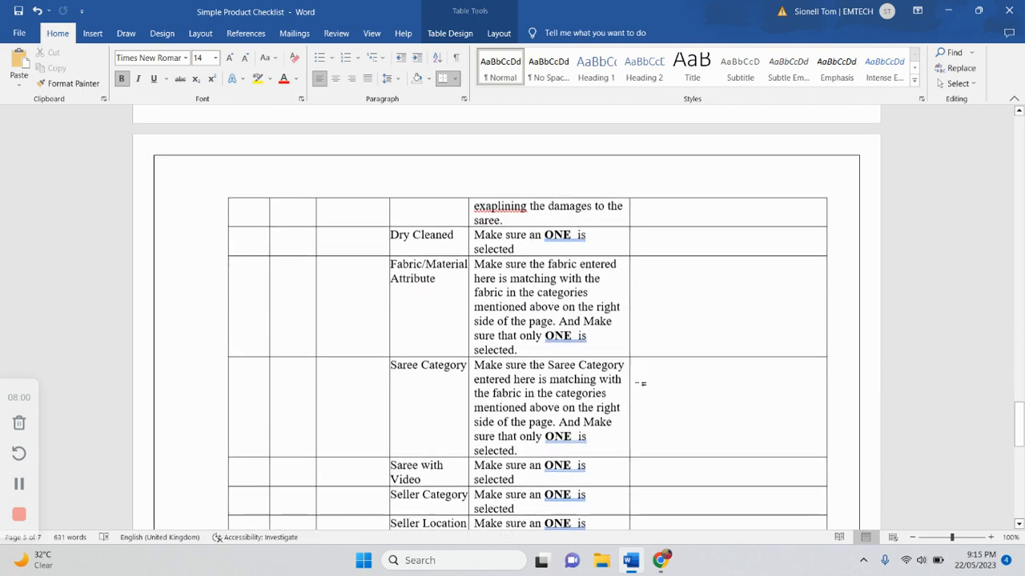
scroll(558, 350, down, 4)
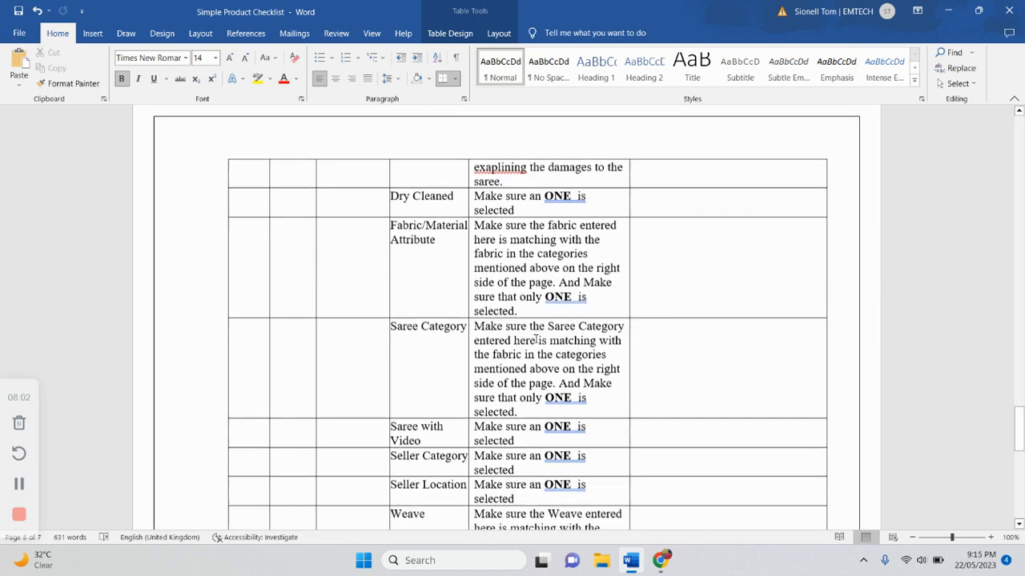
scroll(538, 385, down, 7)
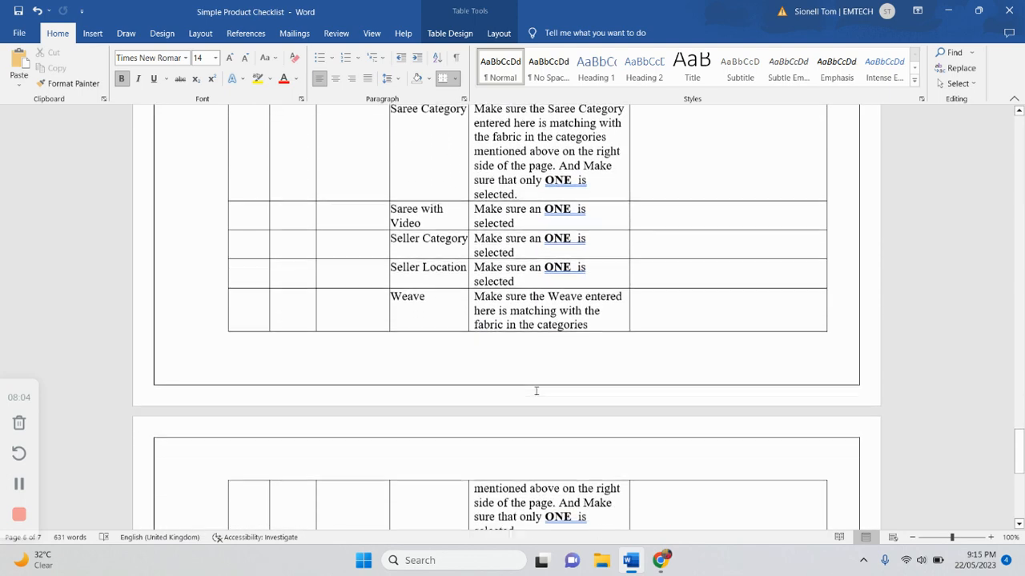
scroll(538, 391, down, 2)
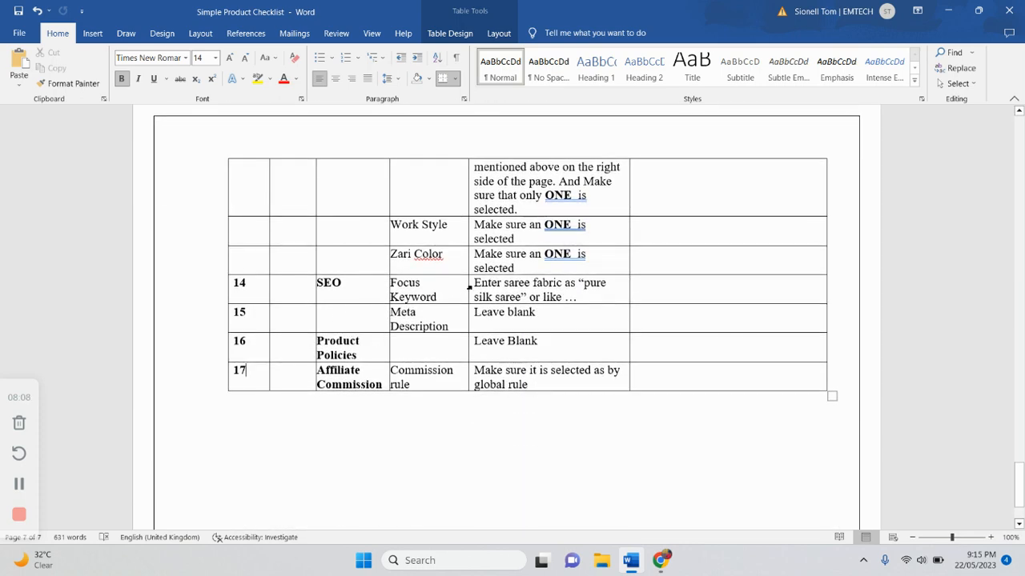
- Open the product's SEO section and examine the focus keyword and meta description fields against the checklist
click(661, 560)
scroll(363, 307, up, 14)
scroll(363, 305, down, 5)
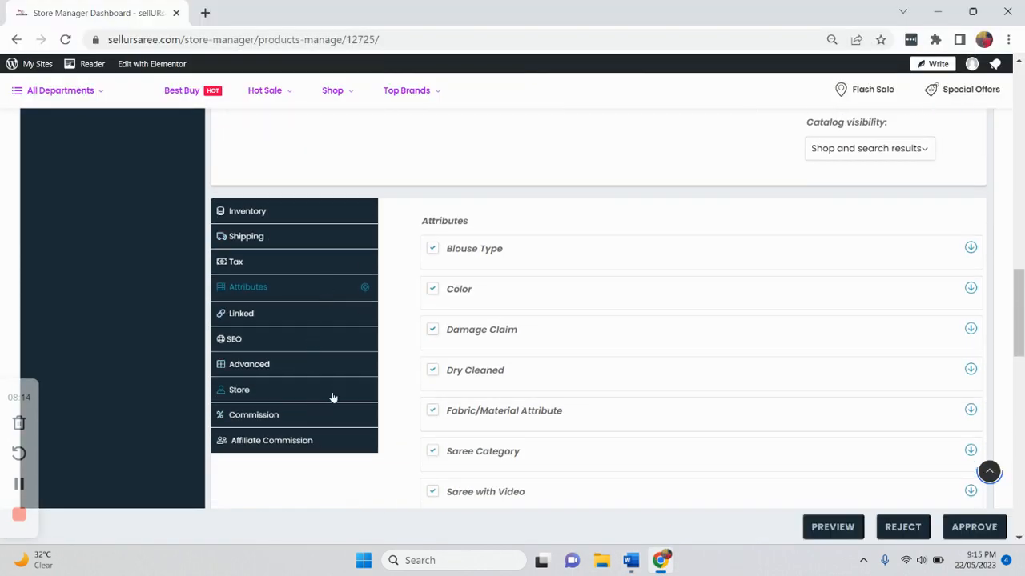
click(358, 349)
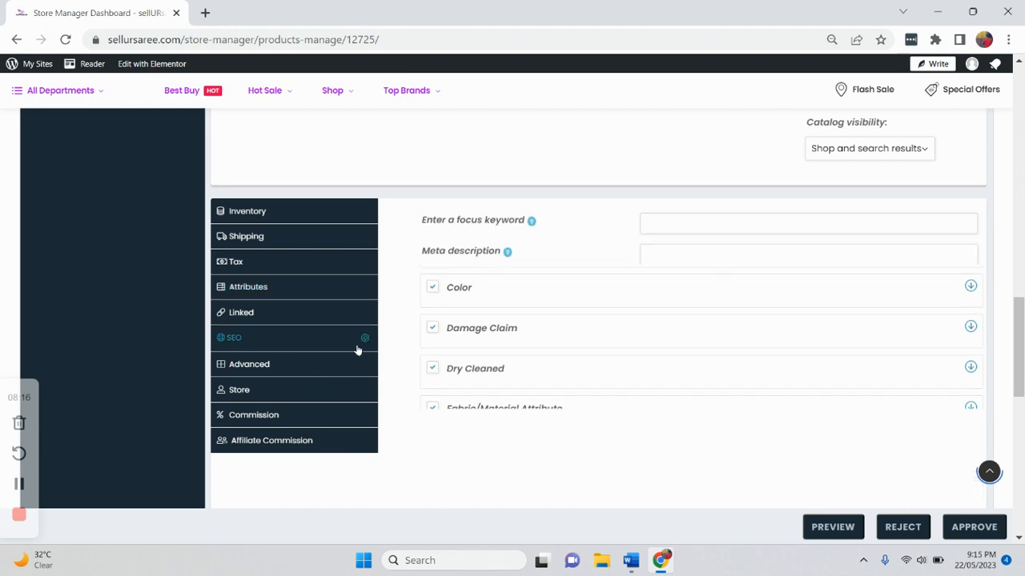
scroll(582, 237, up, 10)
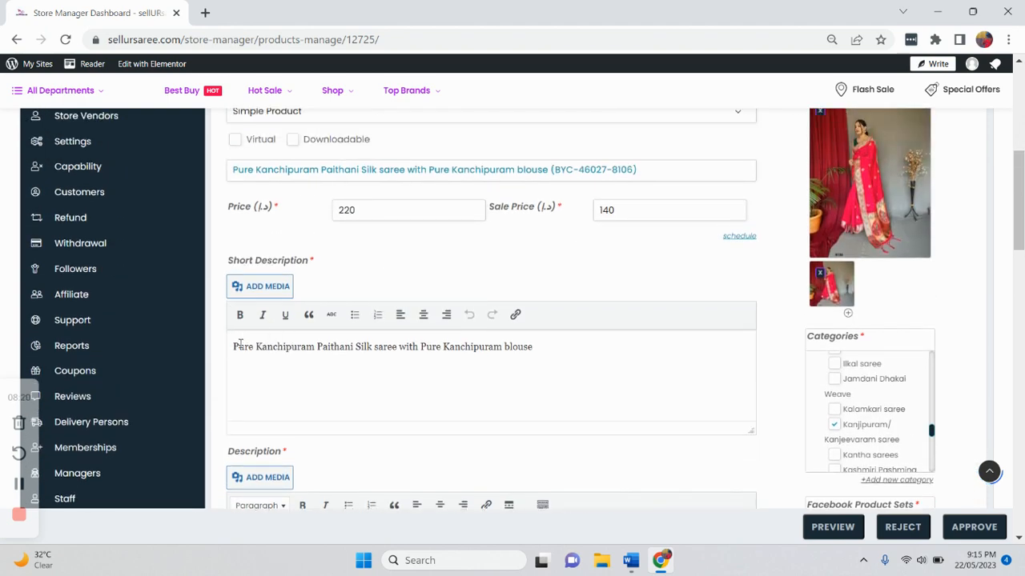
scroll(372, 348, down, 10)
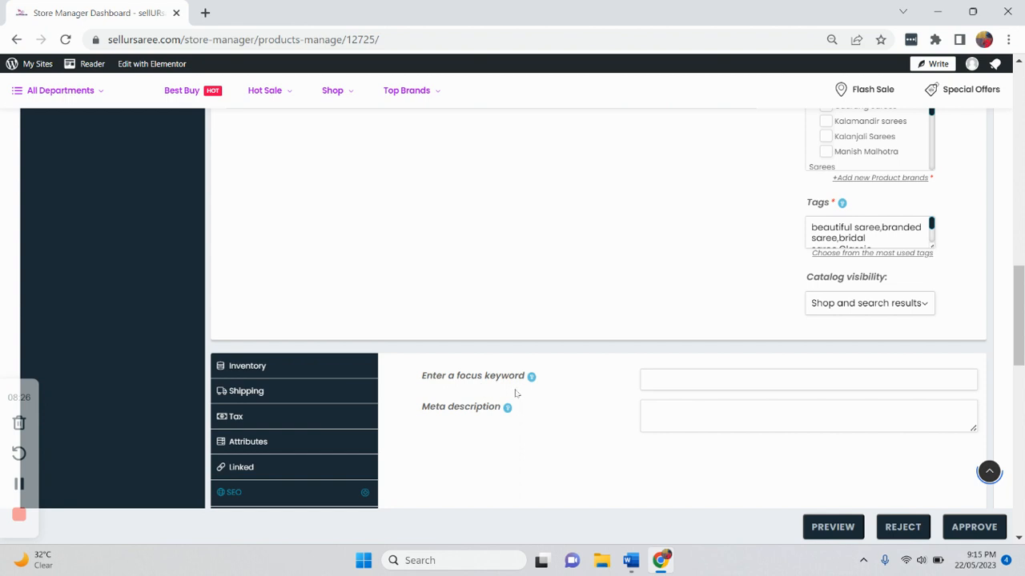
mouse_move(509, 409)
scroll(512, 408, down, 3)
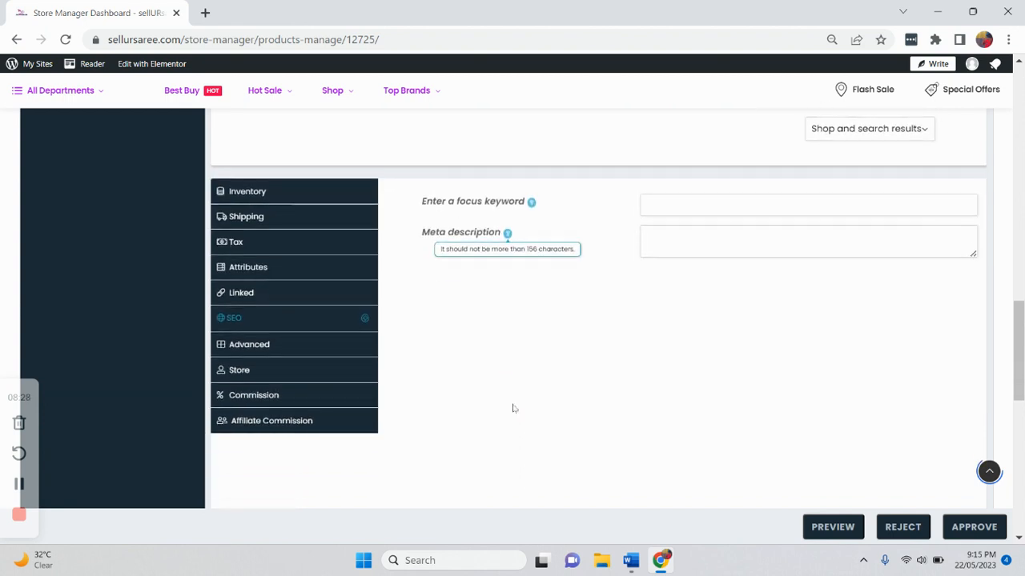
click(631, 561)
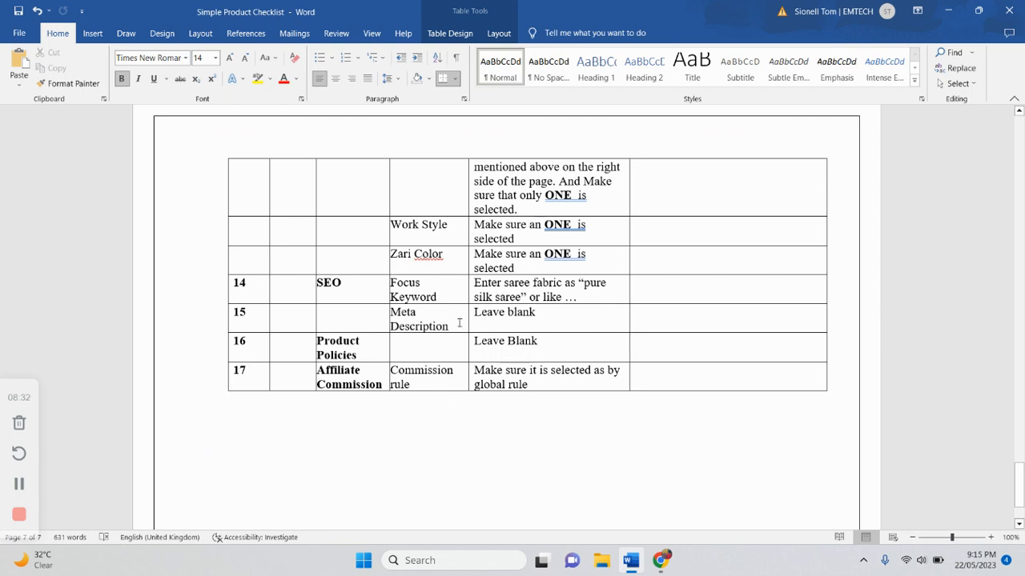
click(660, 560)
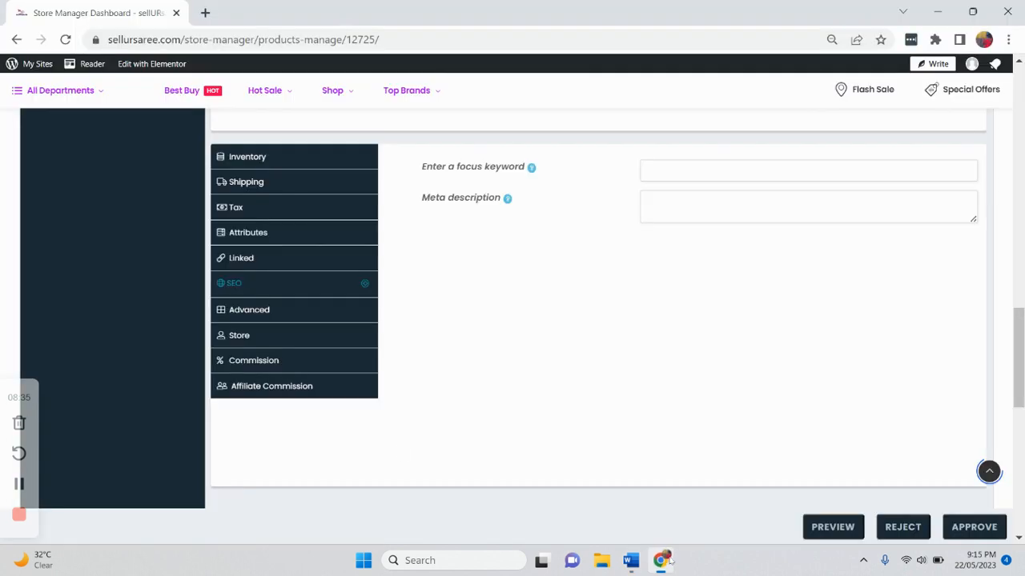
- Open the product's Store, Commission and Advanced sections and examine their settings, ending on the commission mode
click(295, 345)
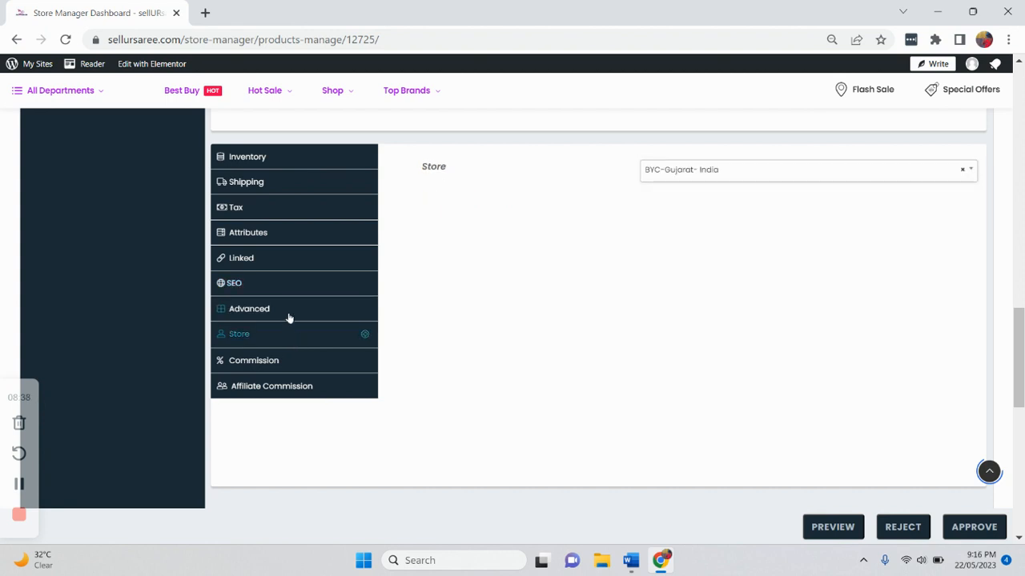
click(301, 361)
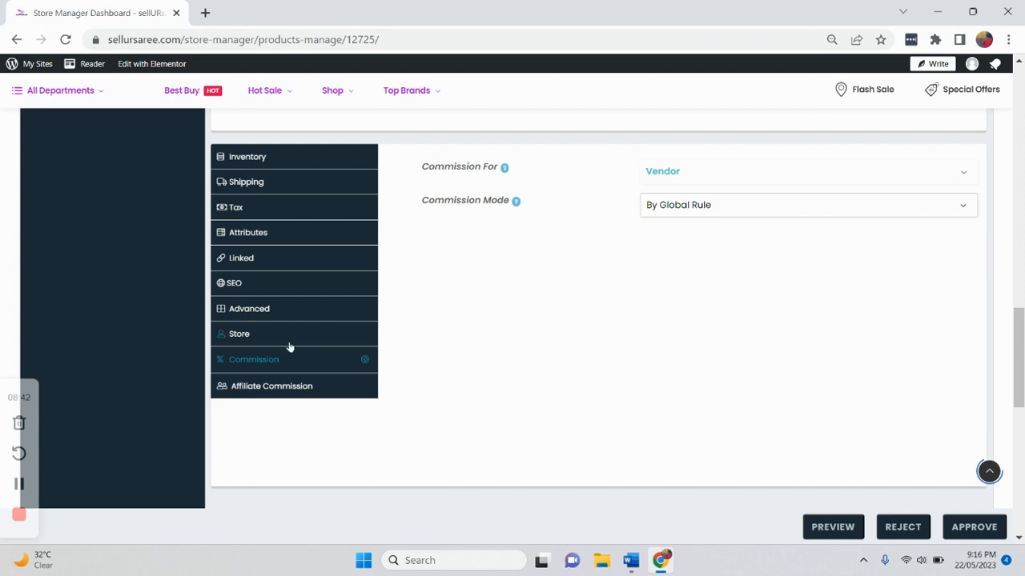
click(314, 310)
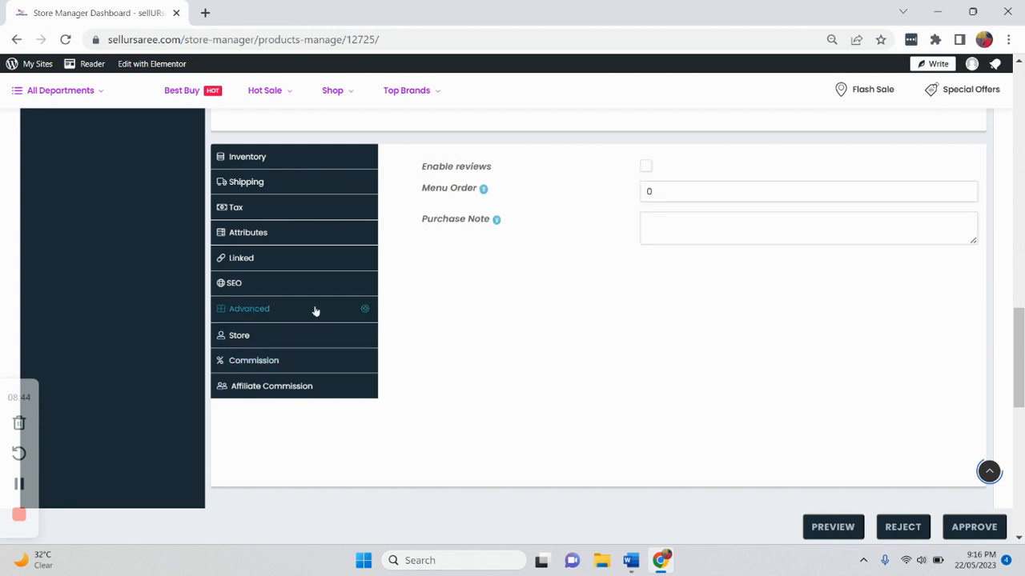
click(313, 359)
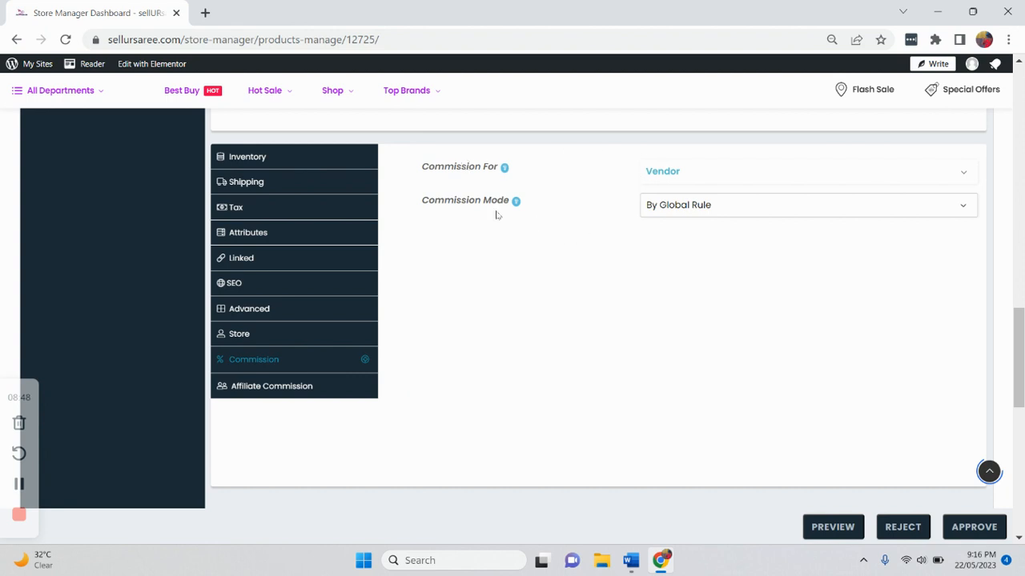
- Compare the commission mode with the checklist's affiliate commission rule, then return to the top of the Word checklist
click(631, 560)
scroll(565, 428, down, 2)
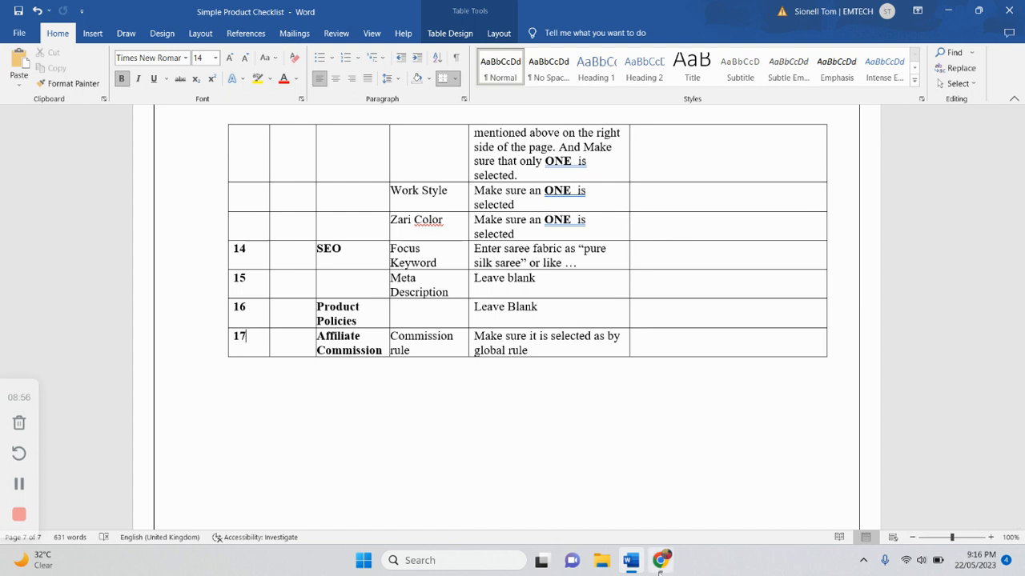
click(660, 562)
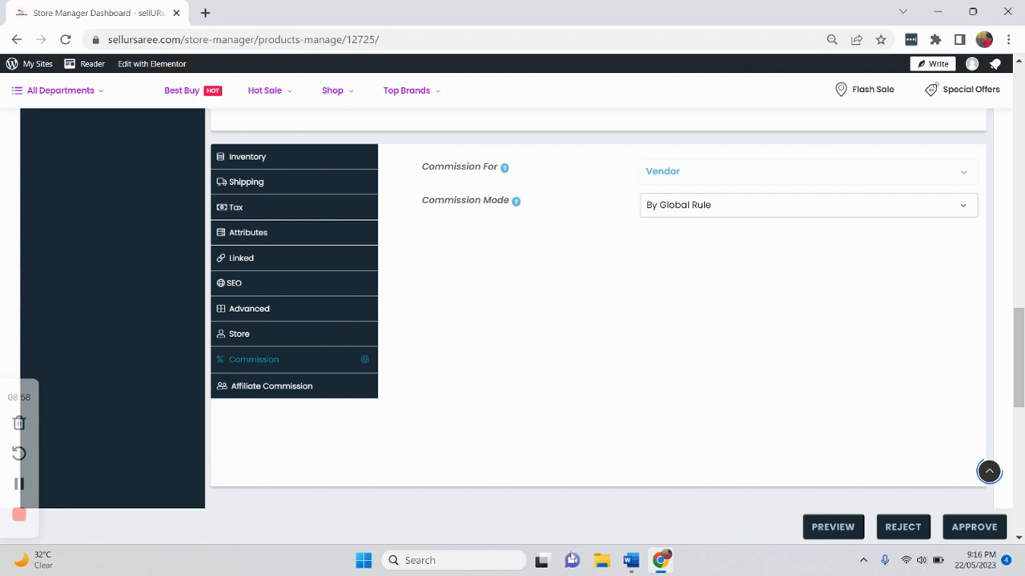
click(631, 562)
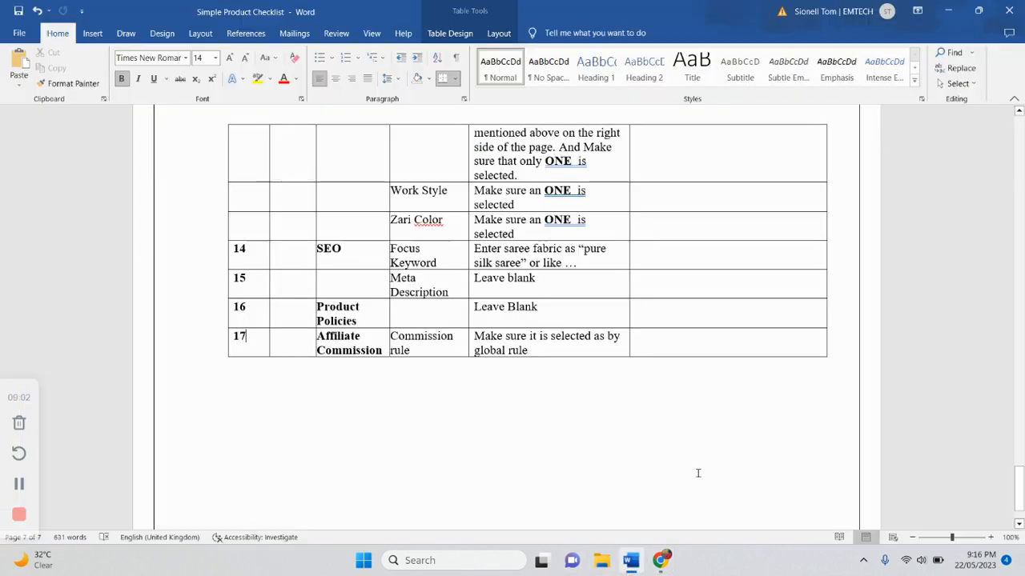
scroll(282, 482, up, 20)
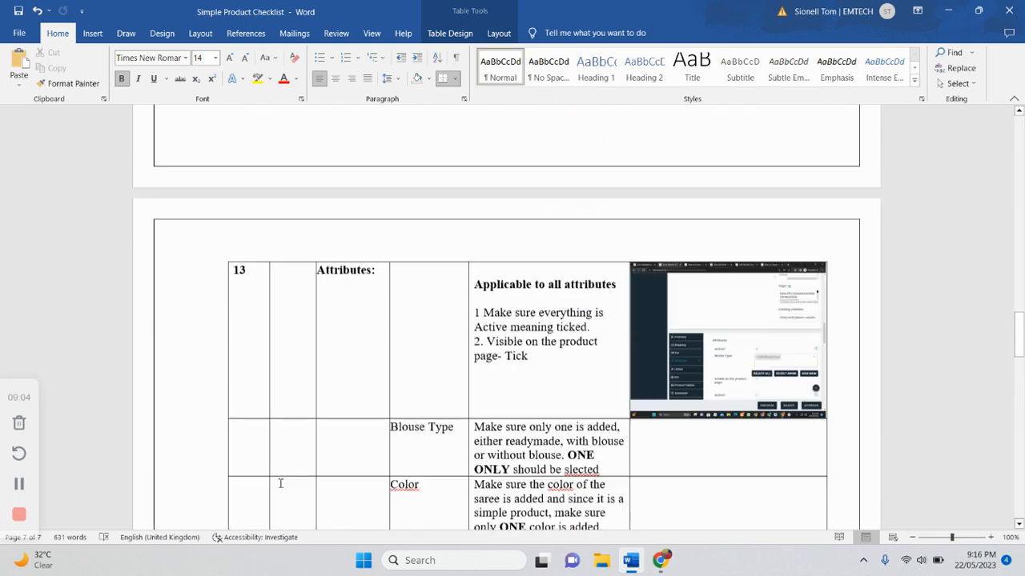
scroll(283, 480, up, 15)
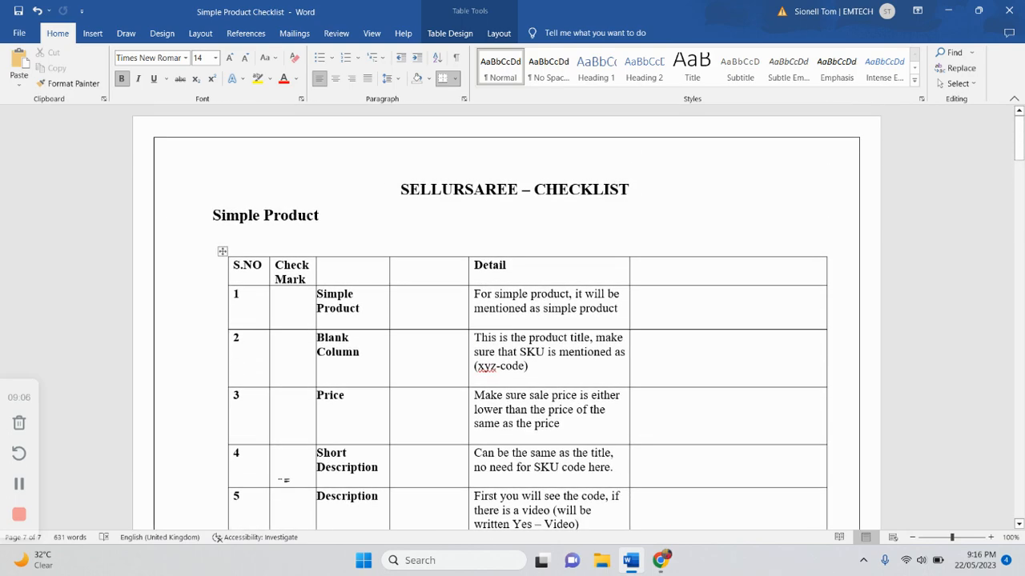